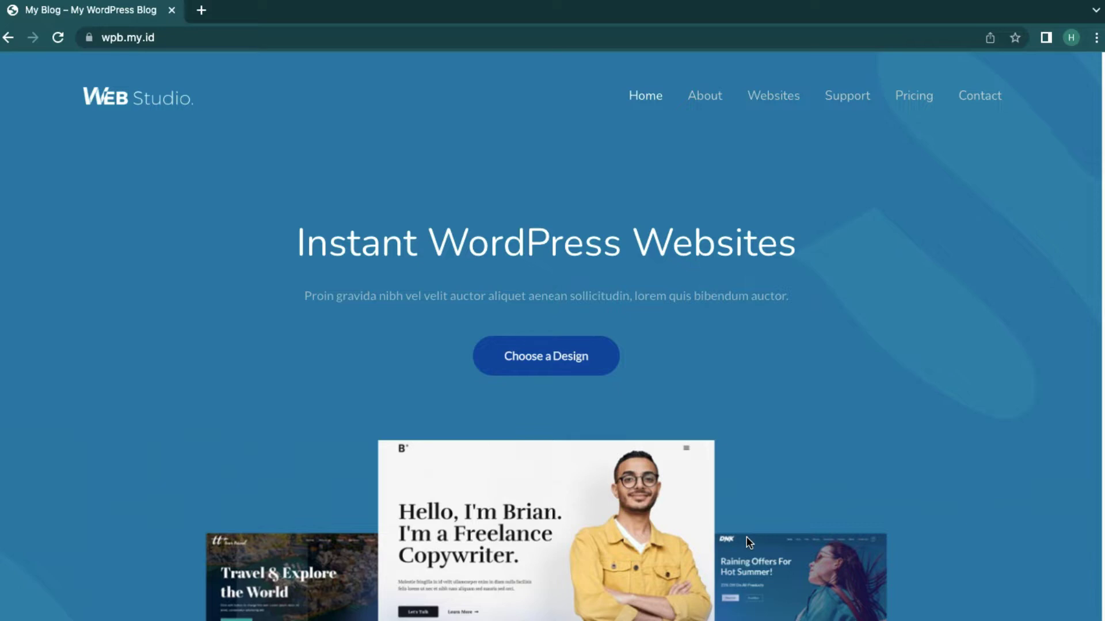
# - Open the wp-admin login page of wpb.my.id and log in with the saved credentials
pyautogui.click(316, 39)
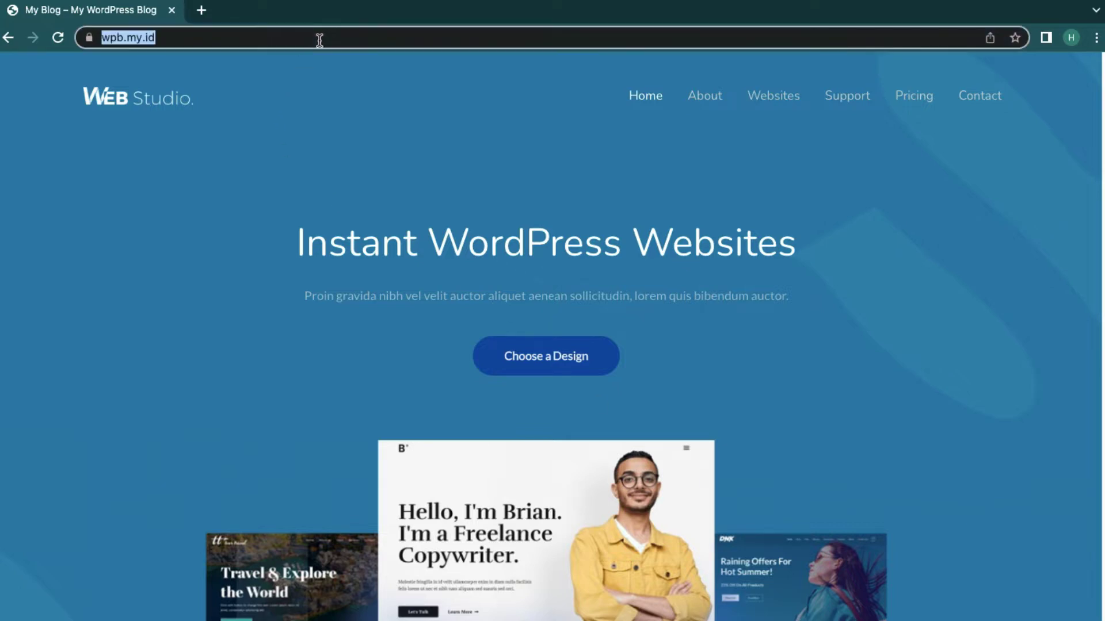
pyautogui.click(362, 36)
pyautogui.write('/wp-admin')
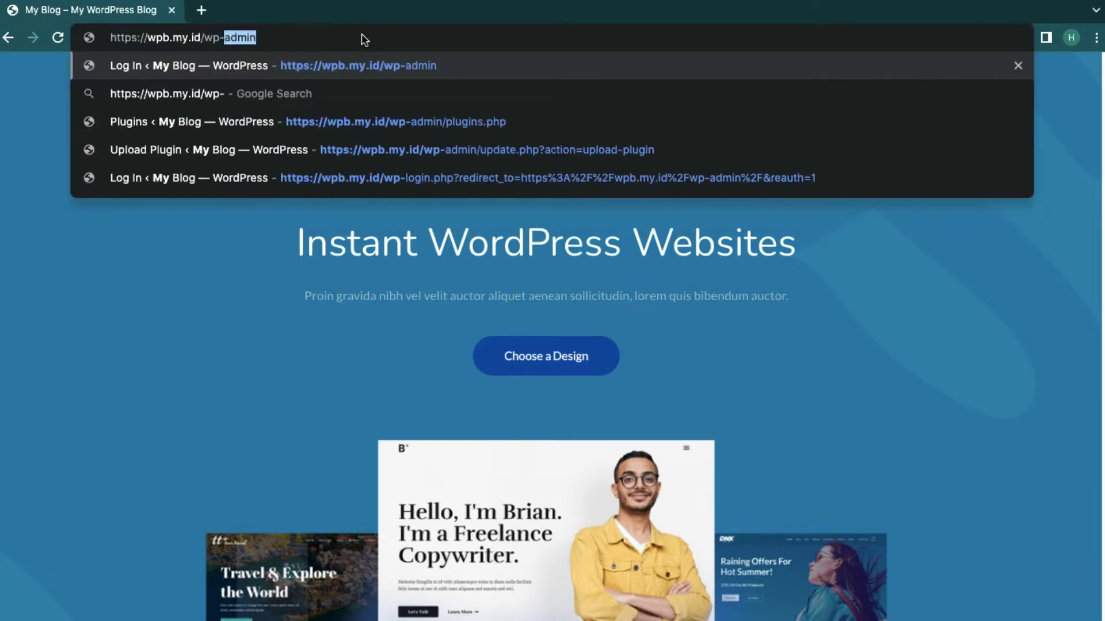
pyautogui.press('Return')
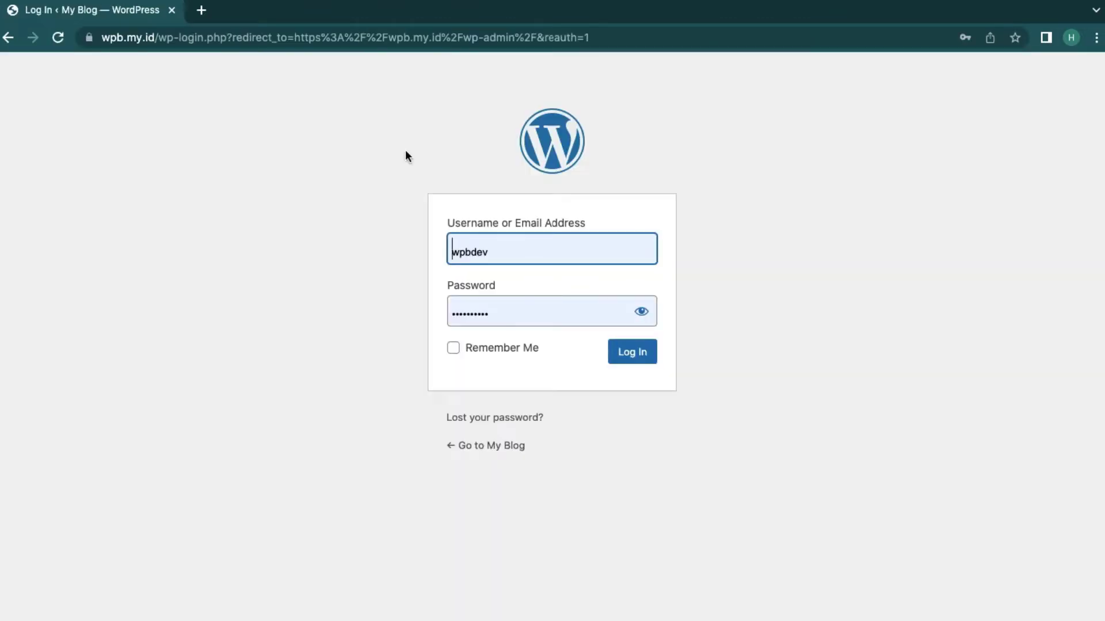
pyautogui.click(633, 368)
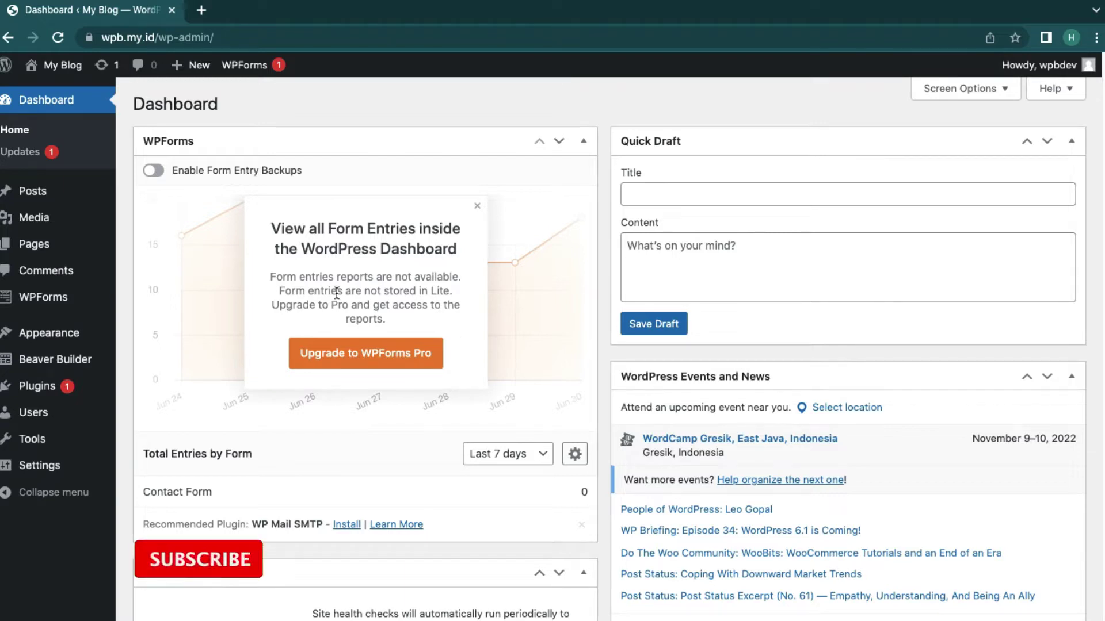
# - Open the live site in a new browser tab and launch Beaver Builder on the home page
pyautogui.moveTo(59, 72)
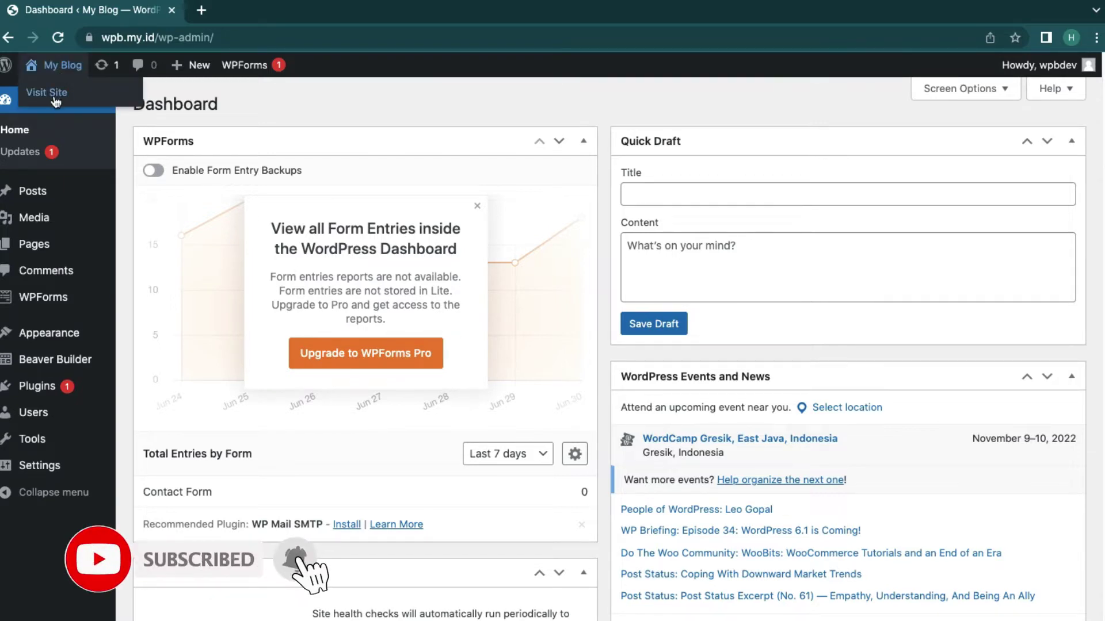
pyautogui.rightClick(52, 91)
pyautogui.click(79, 104)
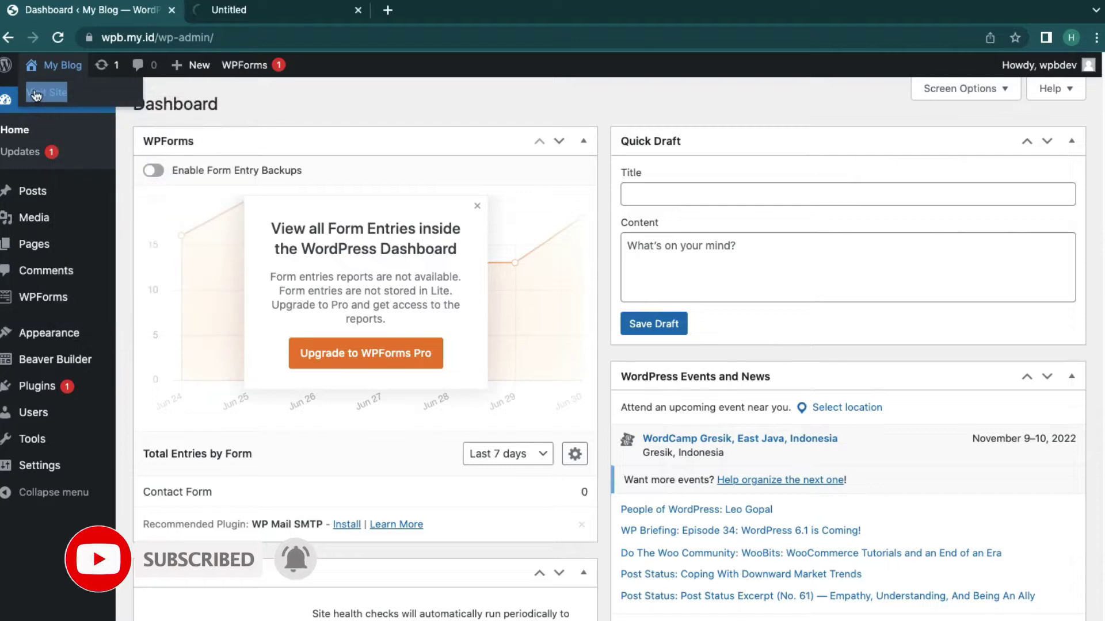
pyautogui.click(301, 17)
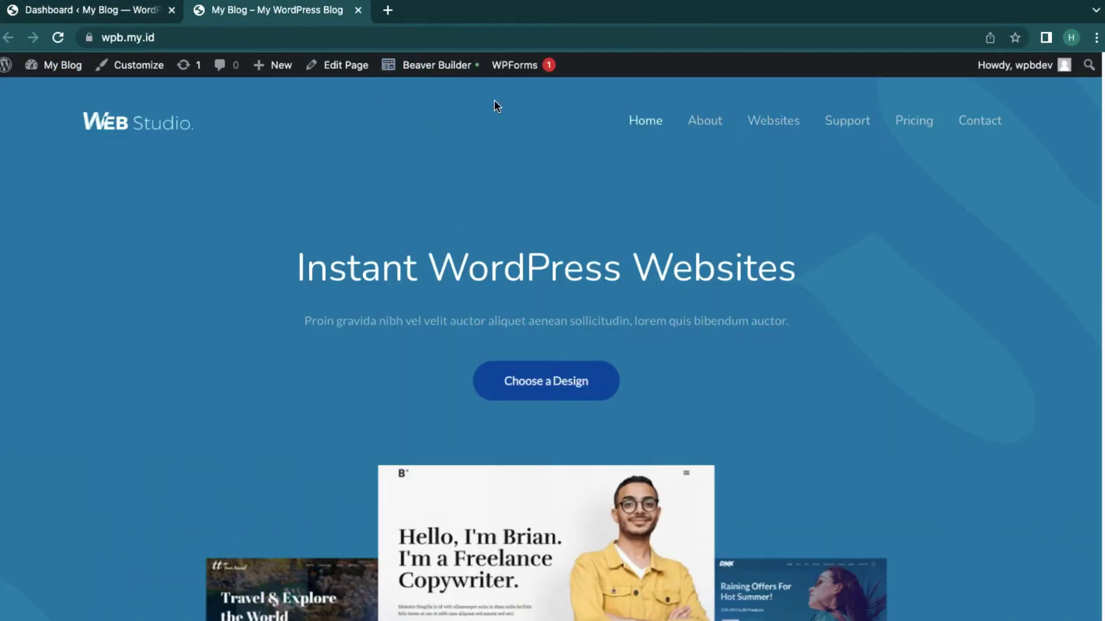
pyautogui.click(440, 68)
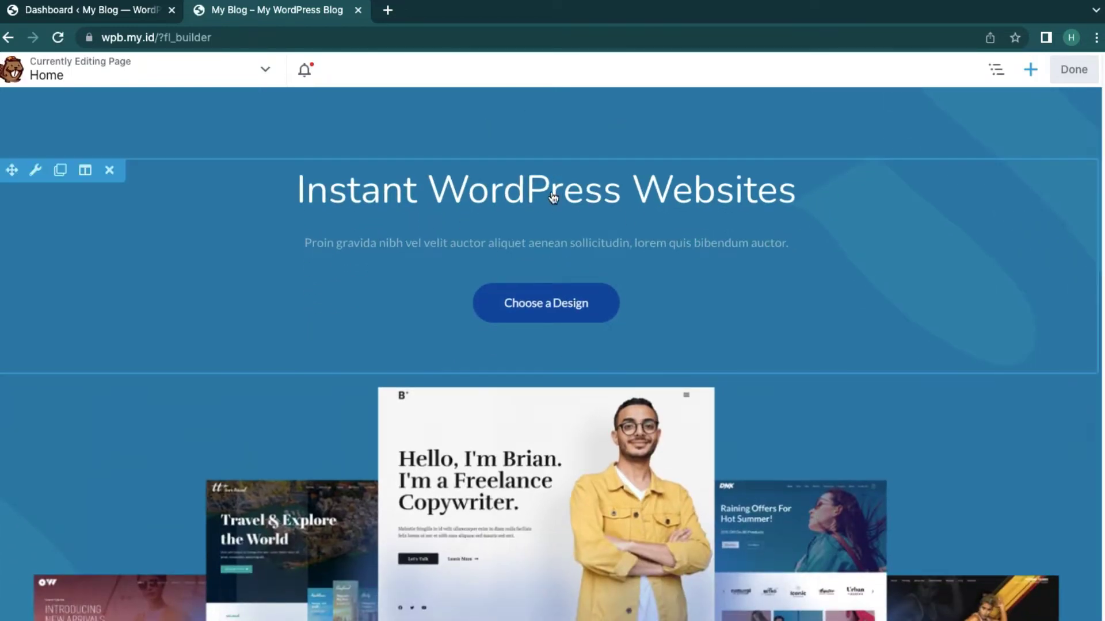
# - Look through the home page's sections, from the hero banner to the business call-to-action section
pyautogui.scroll(-7, 553, 198)
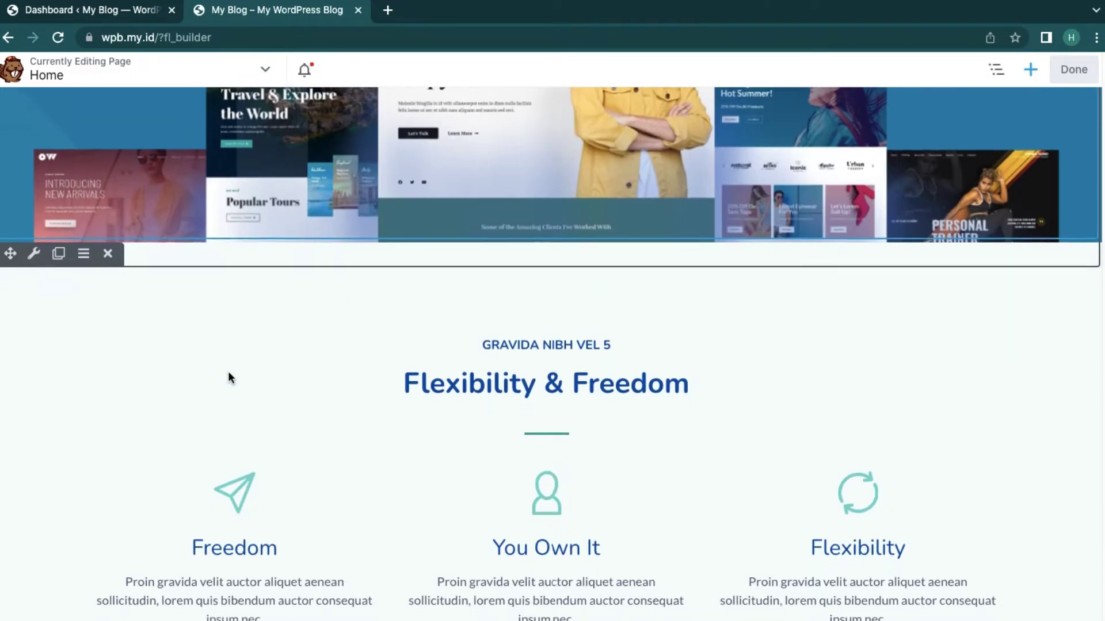
pyautogui.scroll(-1, 228, 376)
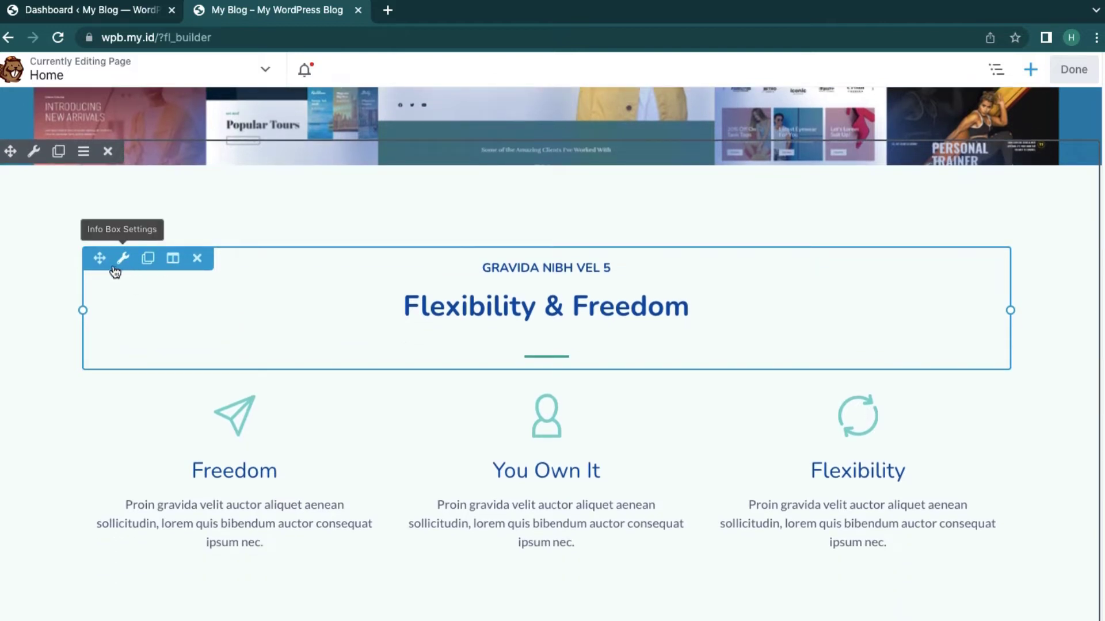
pyautogui.scroll(-3, 245, 410)
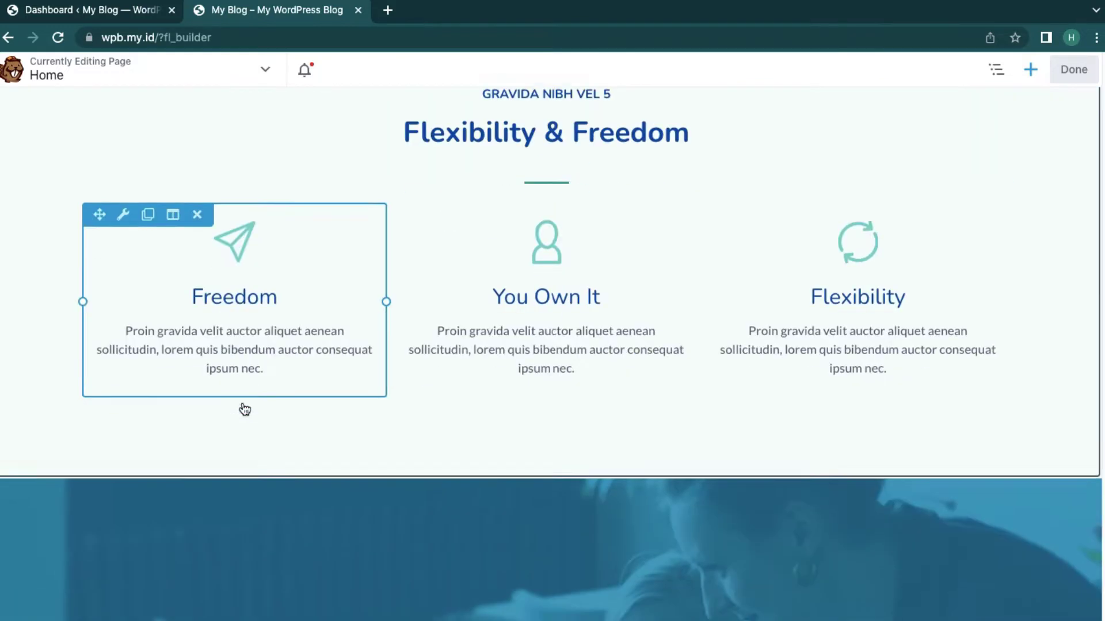
pyautogui.scroll(-9, 245, 409)
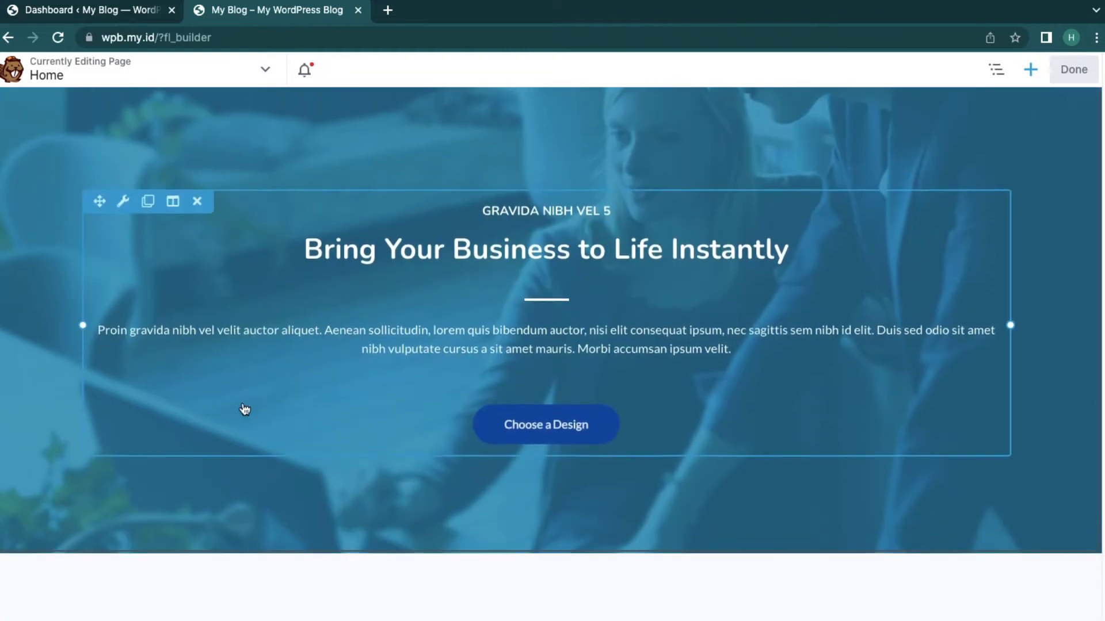
pyautogui.scroll(12, 308, 362)
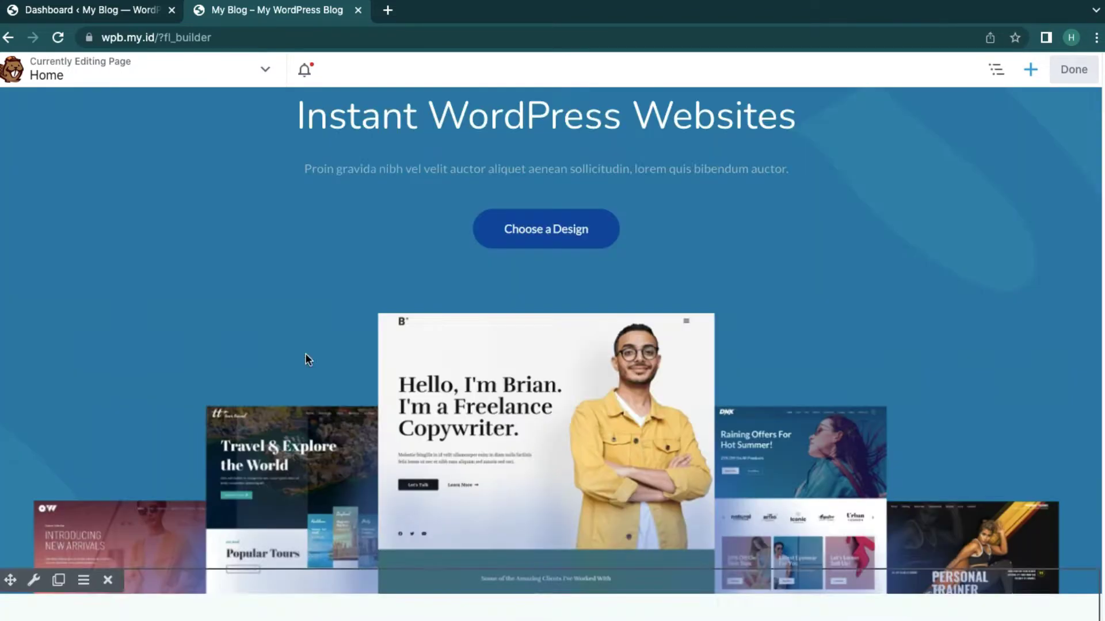
pyautogui.scroll(3, 233, 174)
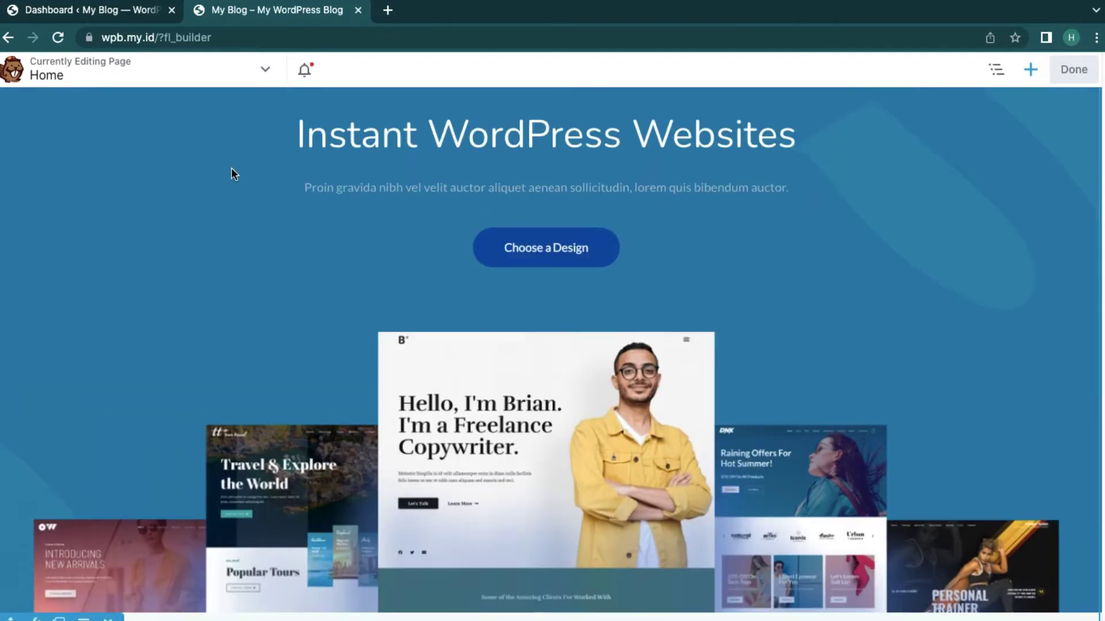
pyautogui.scroll(-12, 231, 168)
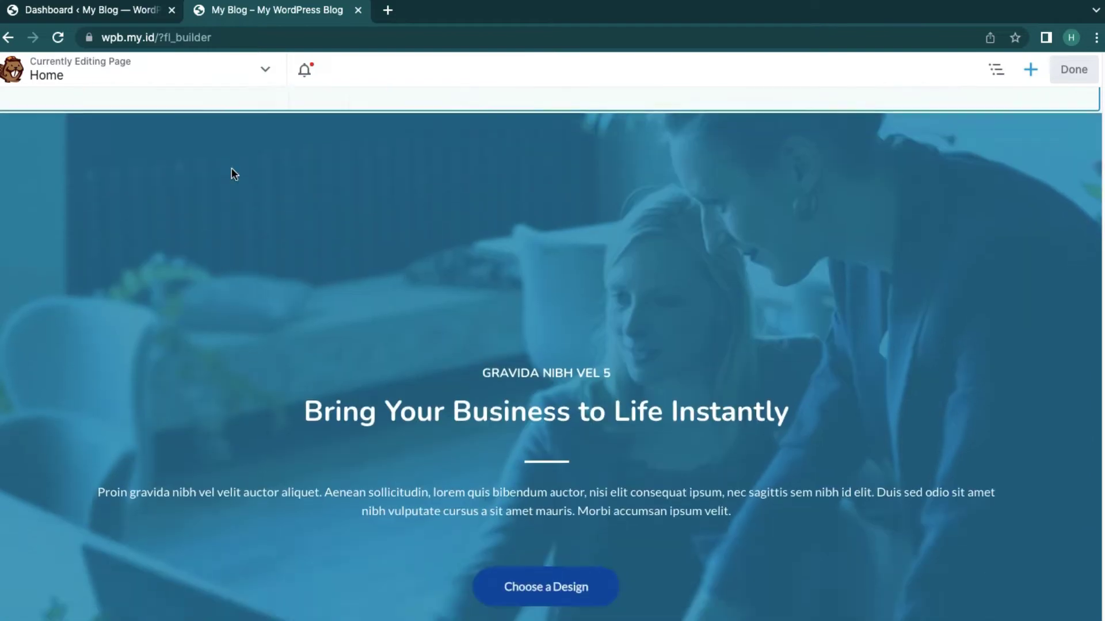
pyautogui.scroll(-10, 232, 167)
pyautogui.scroll(15, 232, 168)
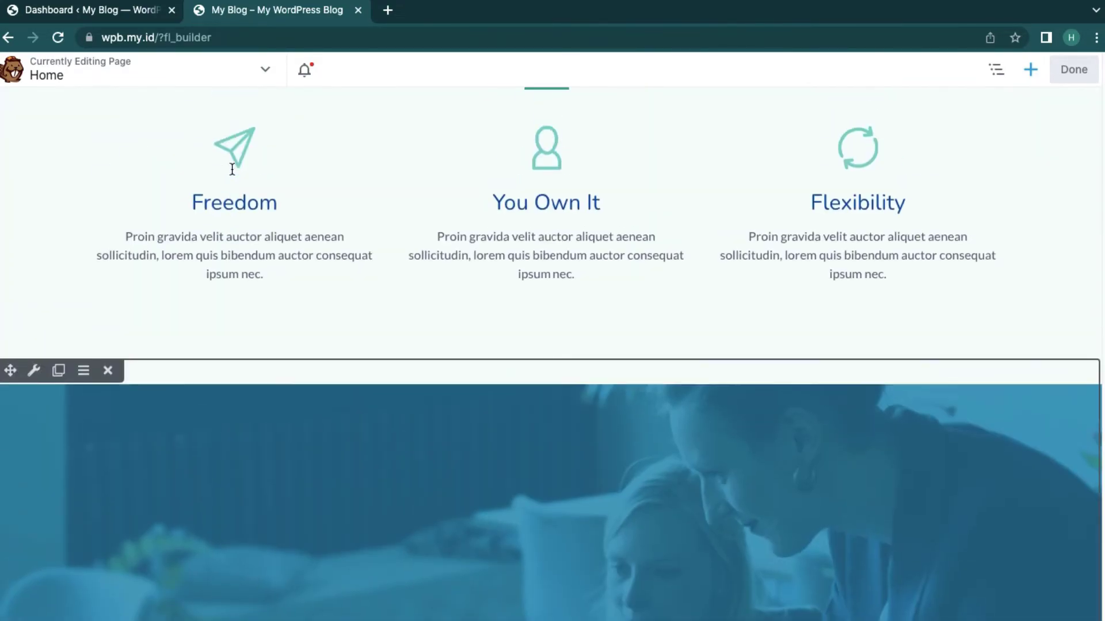
# - Save the home page layout as a template named "Home - 1 July 2022"
pyautogui.click(208, 68)
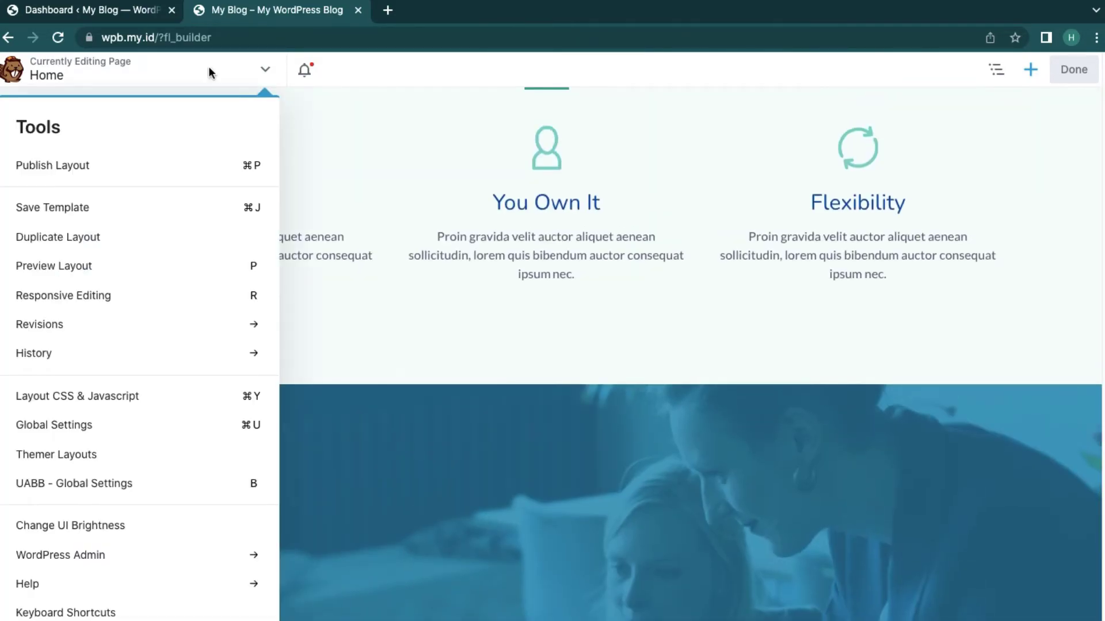
pyautogui.click(153, 208)
pyautogui.click(135, 240)
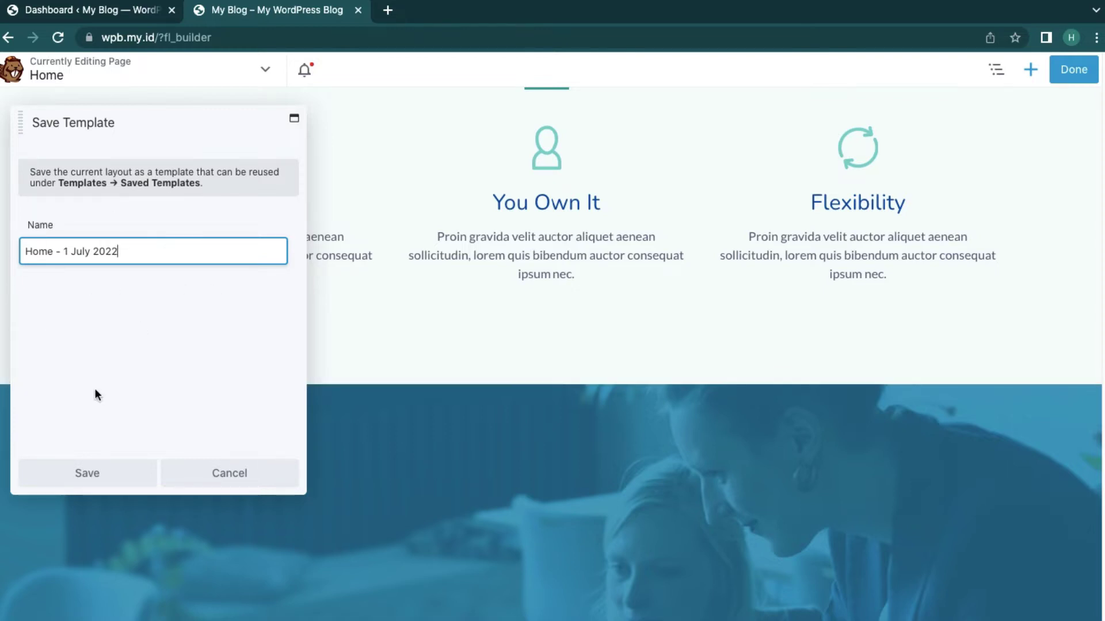
pyautogui.click(116, 478)
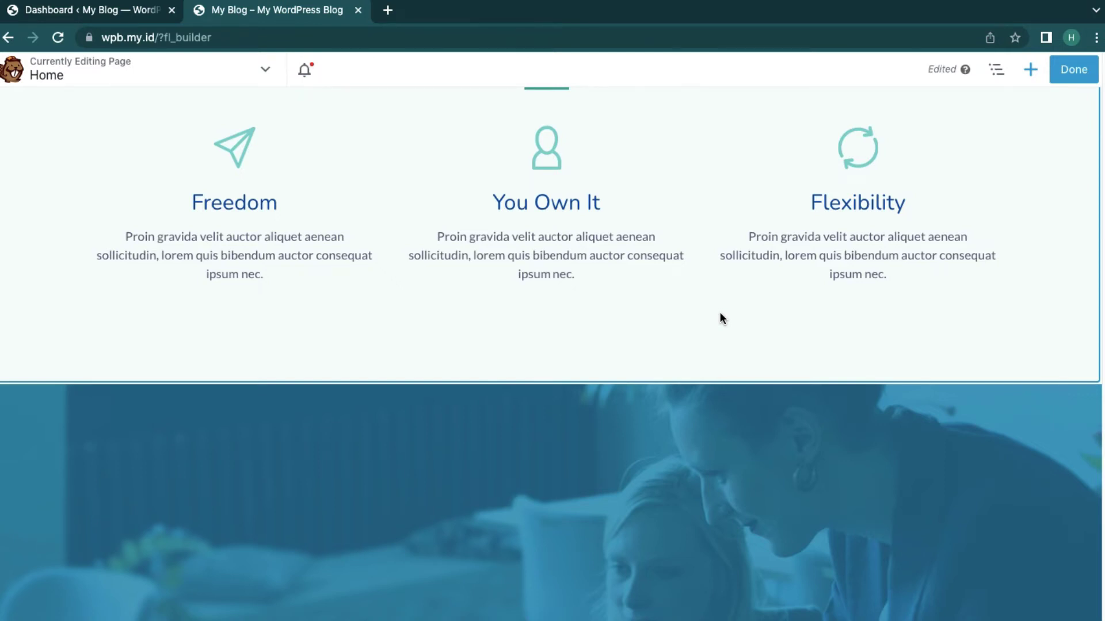
# - Change the button text of the "Bring Your Business to Life Instantly" info box to "Download"
pyautogui.scroll(5, 720, 318)
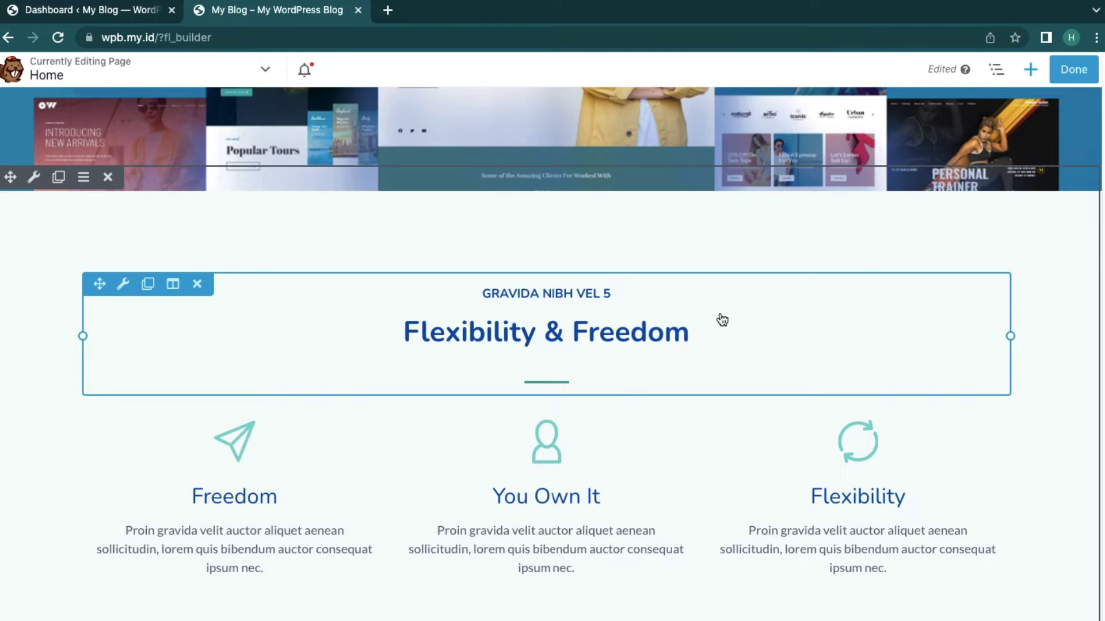
pyautogui.scroll(10, 722, 320)
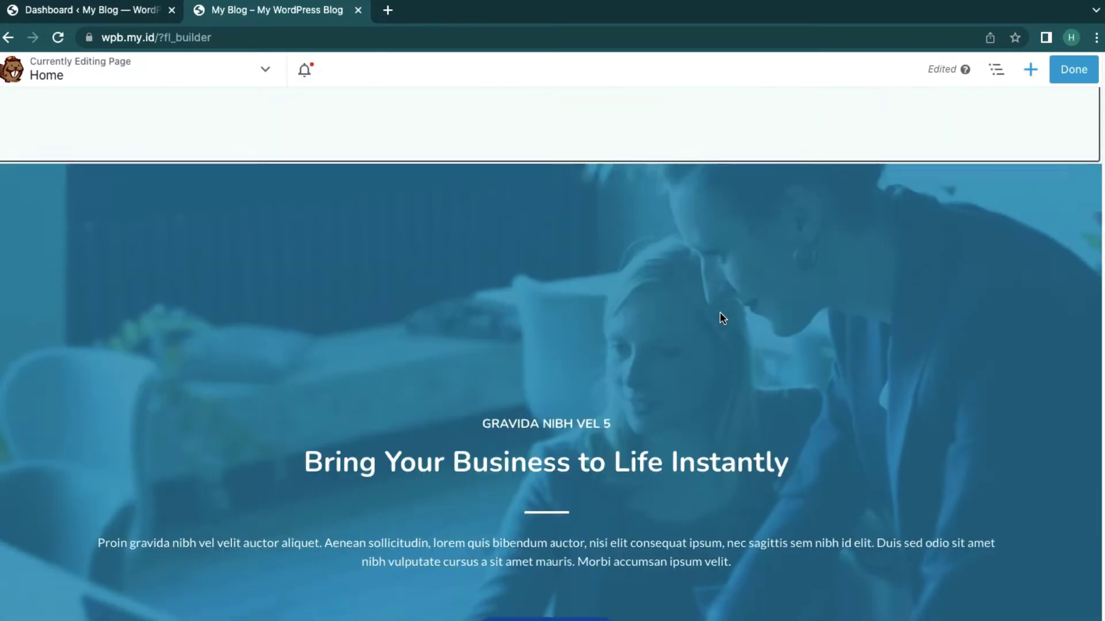
pyautogui.scroll(-3, 722, 319)
pyautogui.scroll(-2, 722, 320)
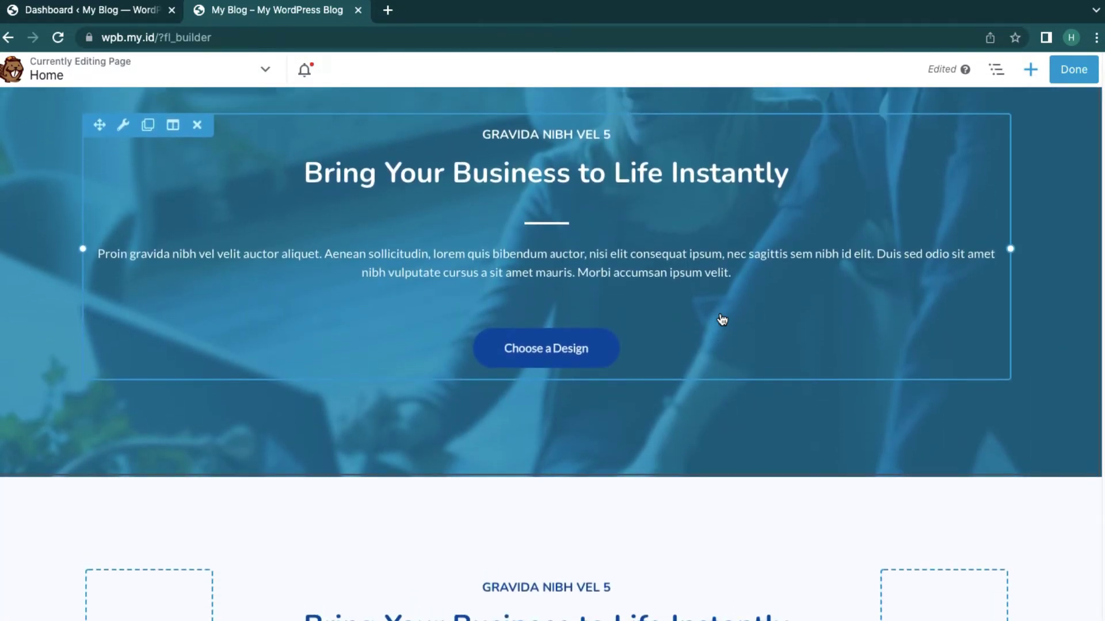
pyautogui.click(614, 357)
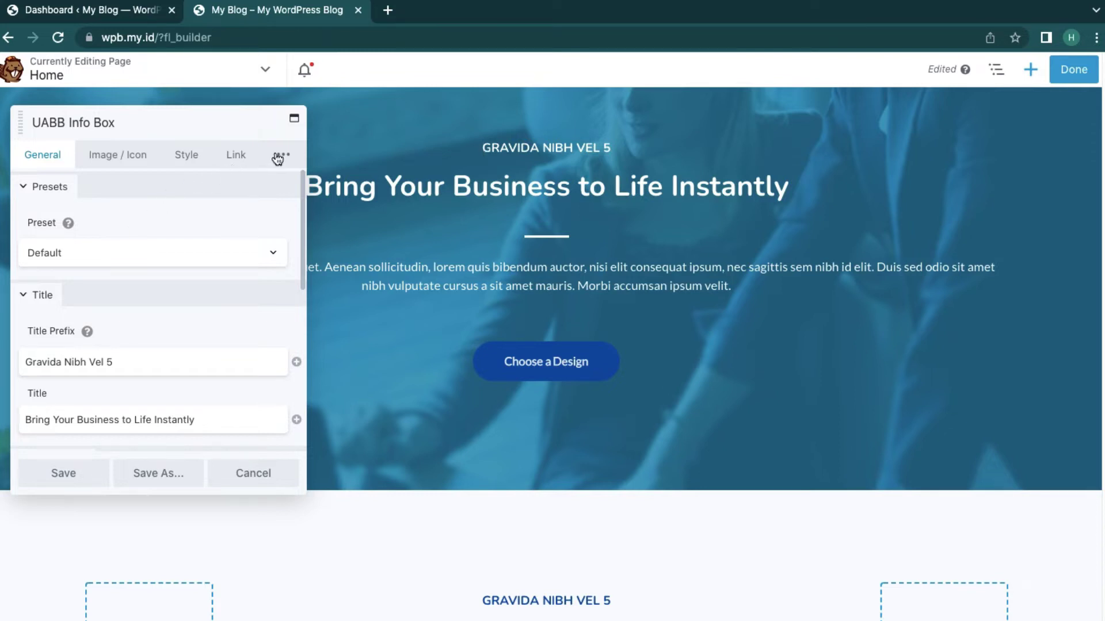
pyautogui.click(235, 155)
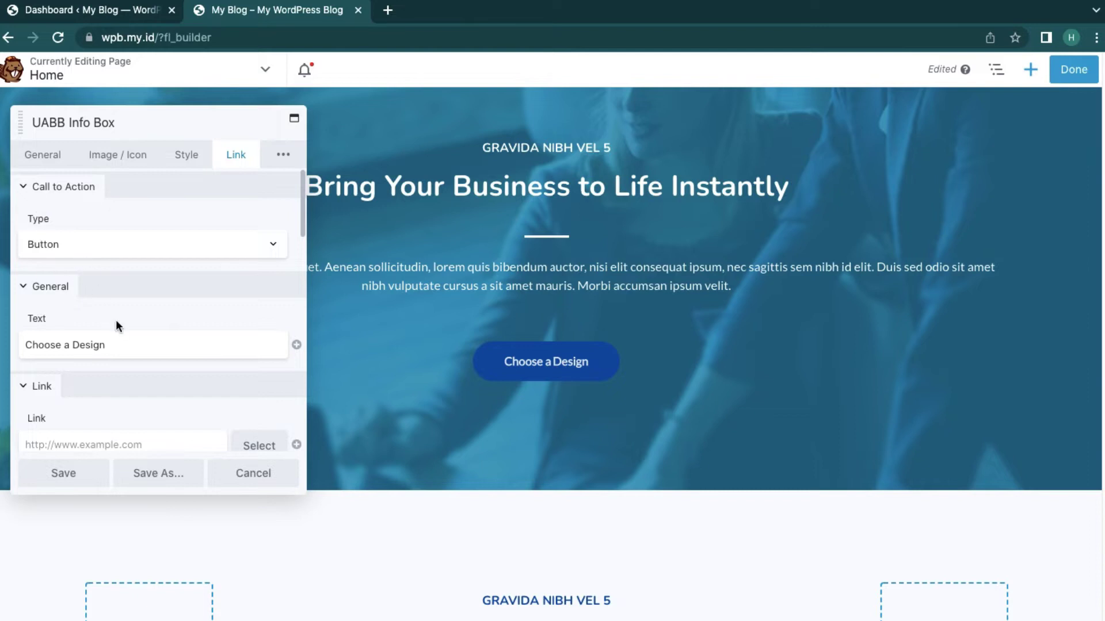
pyautogui.scroll(-10, 116, 322)
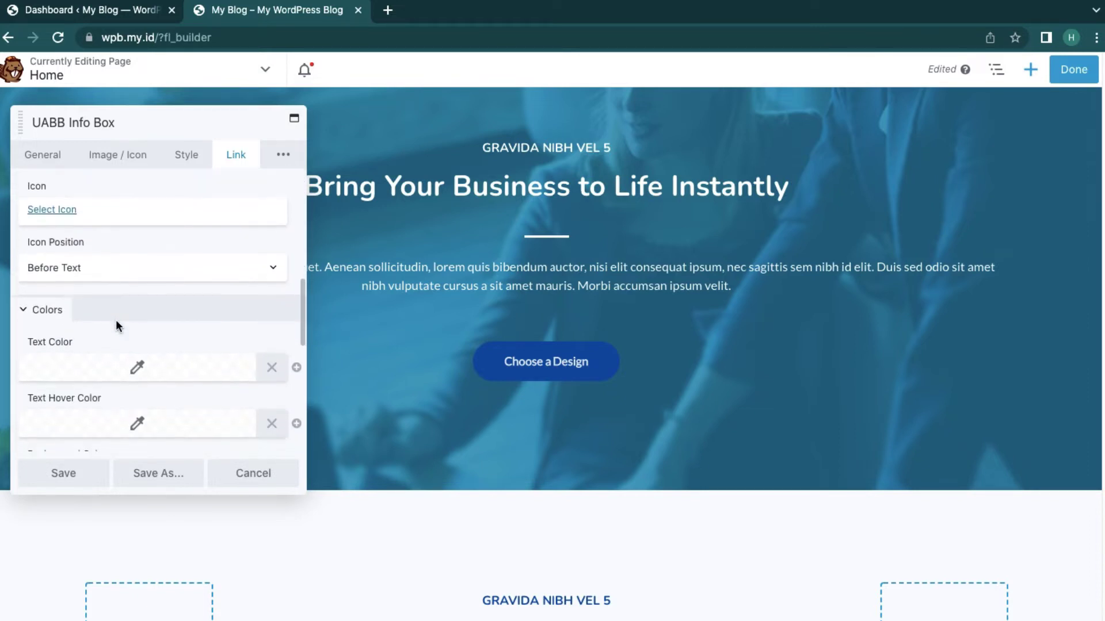
pyautogui.scroll(-3, 116, 326)
pyautogui.scroll(7, 117, 326)
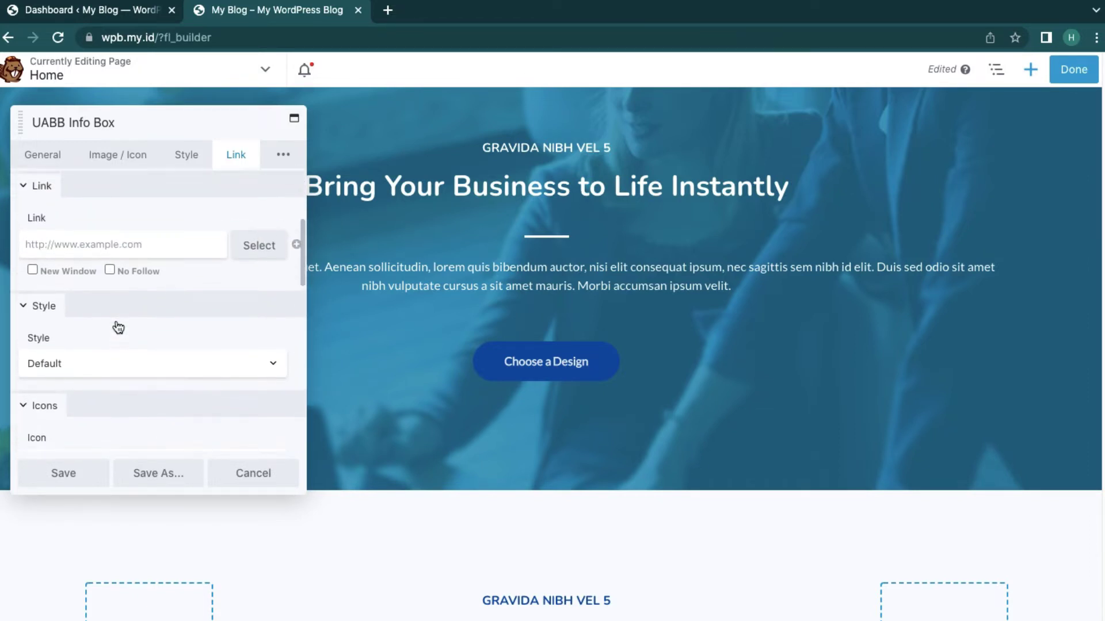
pyautogui.scroll(3, 118, 327)
pyautogui.click(130, 313)
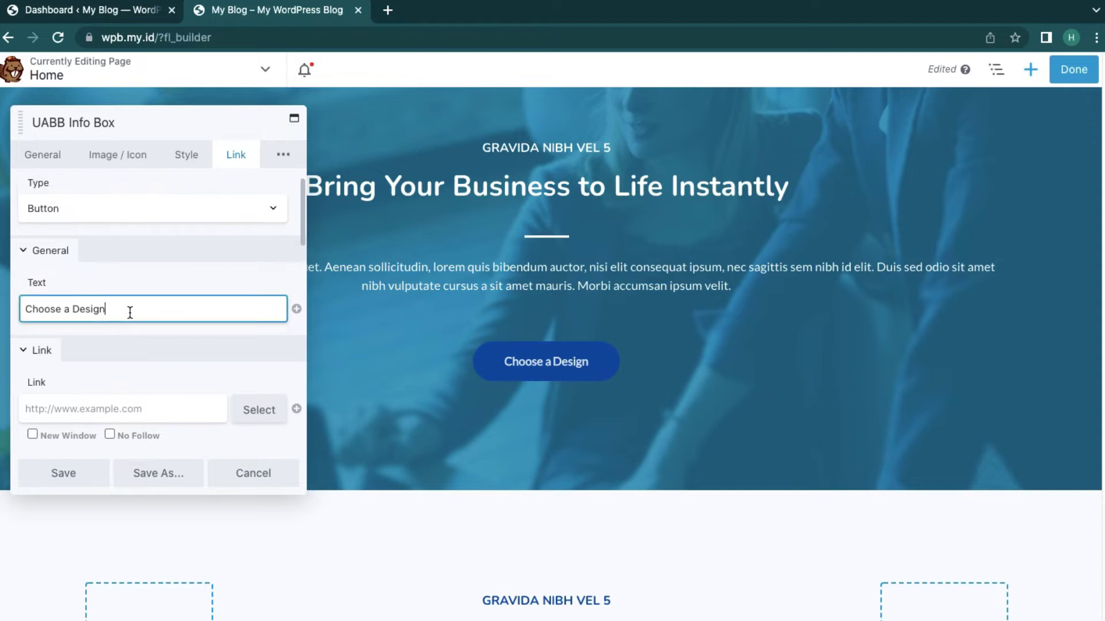
pyautogui.press('super+a')
pyautogui.write('Download')
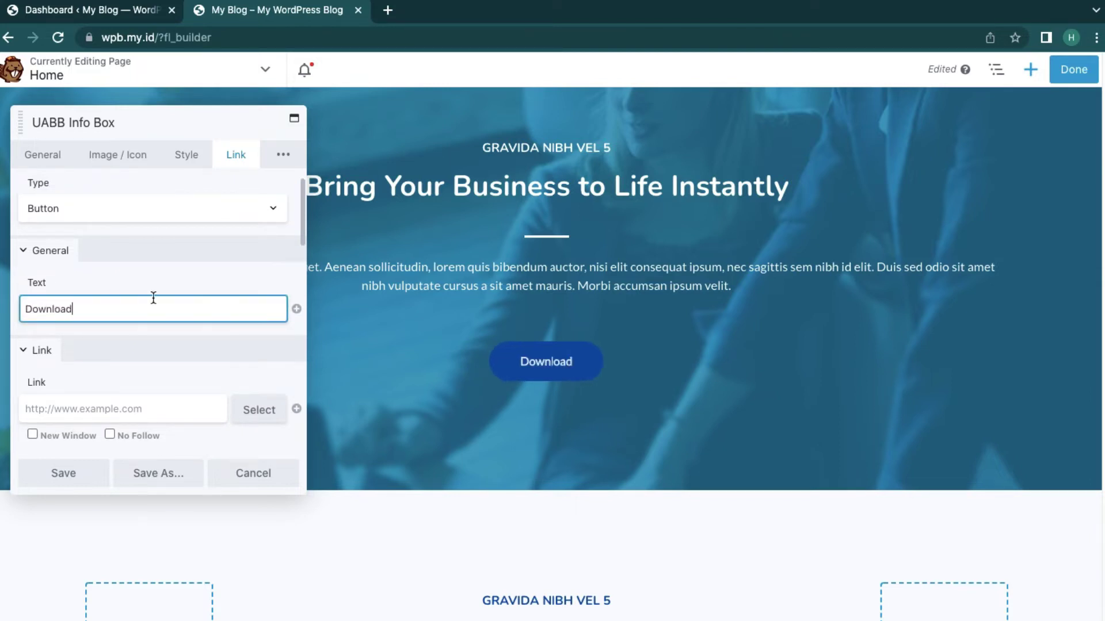
# - Try left overall alignment in the info box's style settings and set it back to centre
pyautogui.click(186, 163)
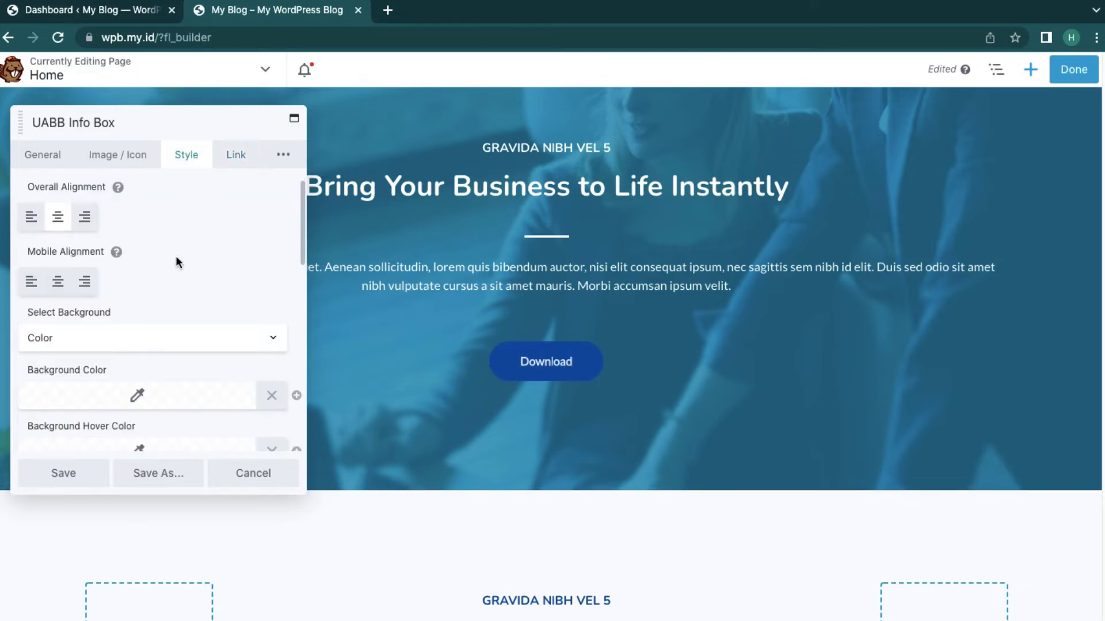
pyautogui.scroll(-6, 171, 321)
pyautogui.scroll(-3, 171, 321)
pyautogui.scroll(1, 170, 322)
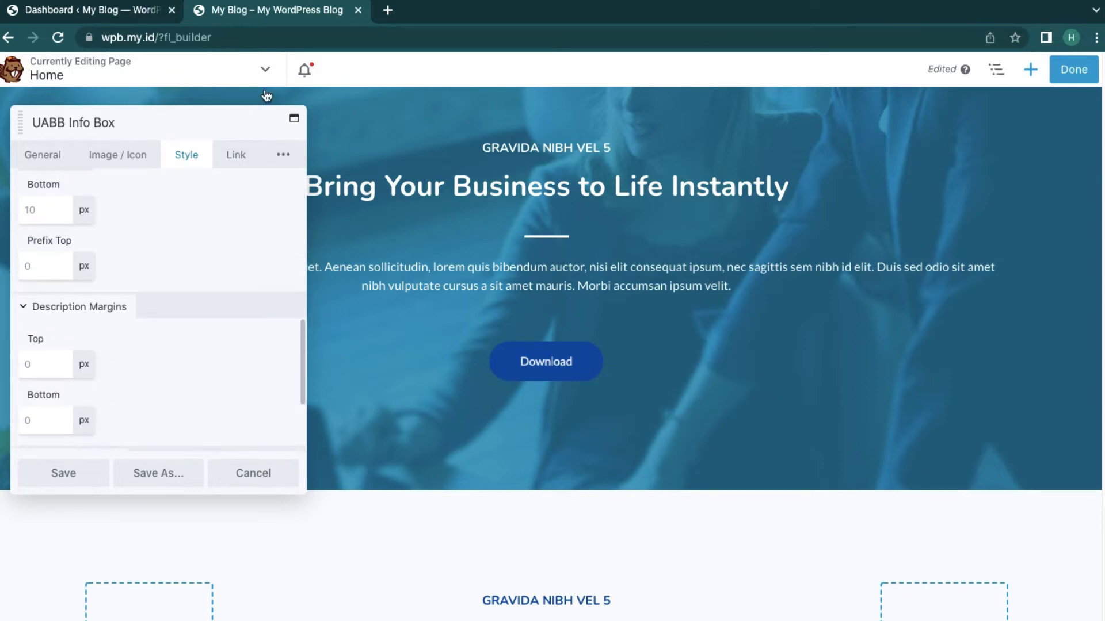
pyautogui.scroll(-3, 197, 265)
pyautogui.scroll(10, 197, 265)
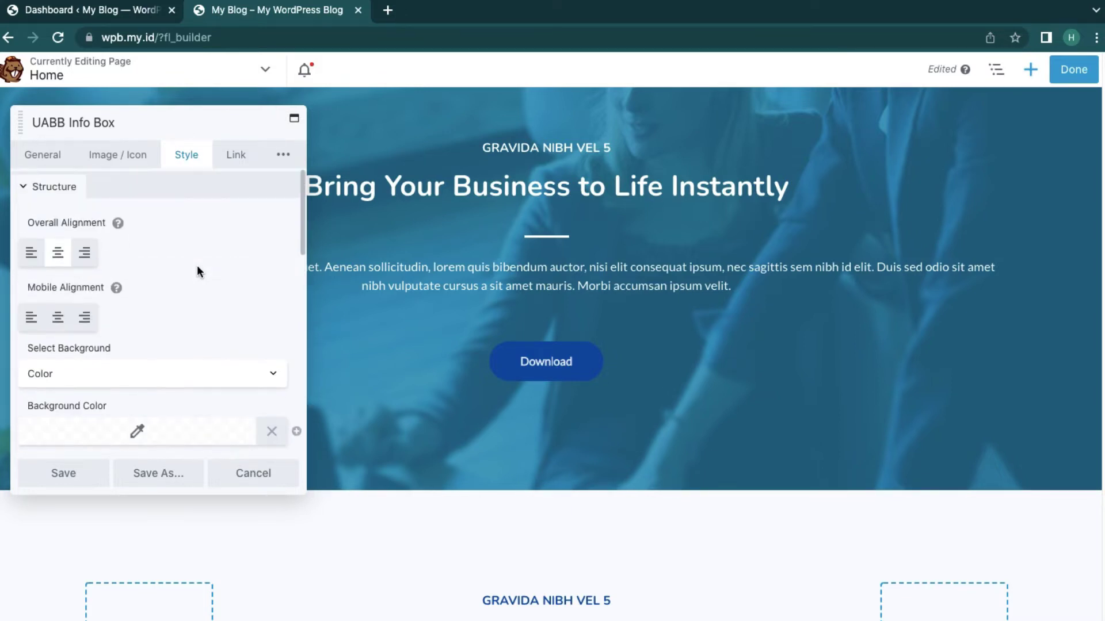
pyautogui.click(32, 256)
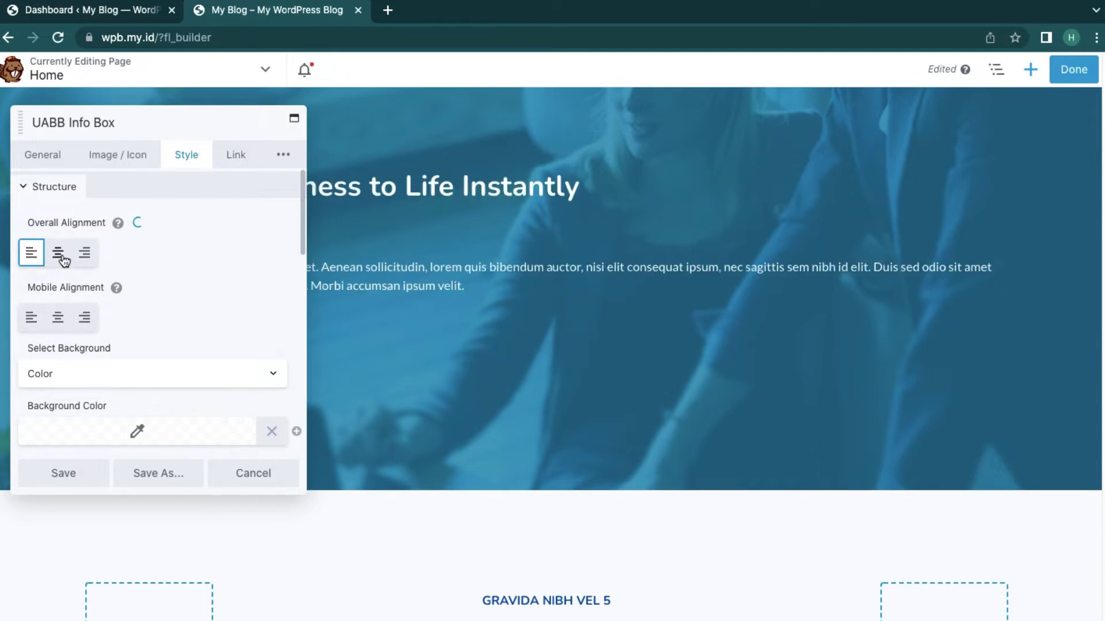
pyautogui.click(56, 257)
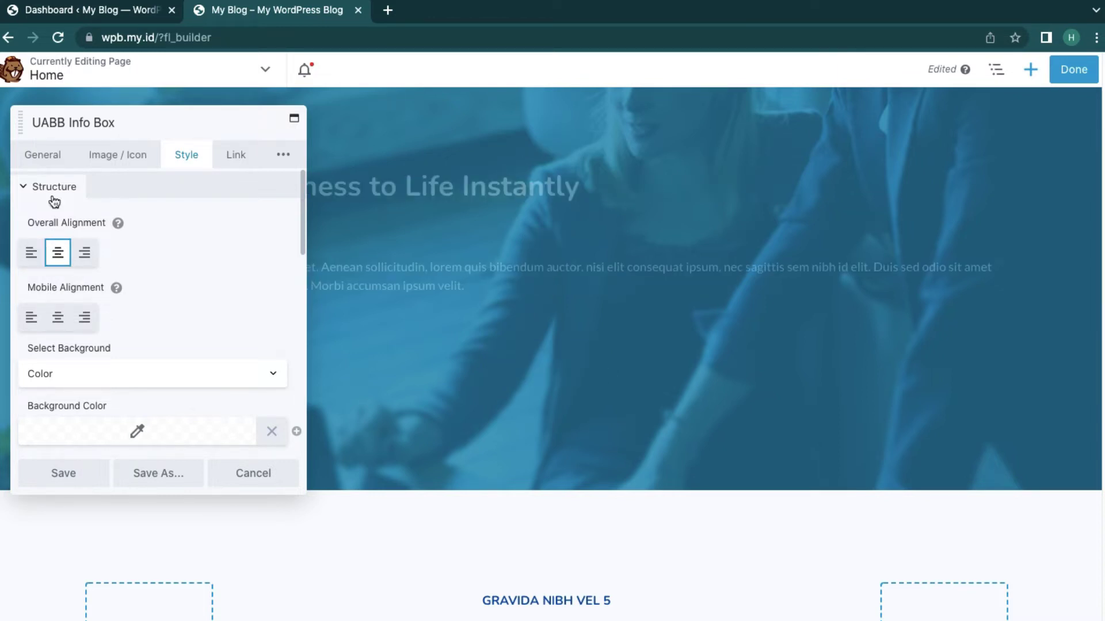
pyautogui.click(50, 157)
pyautogui.scroll(-5, 122, 309)
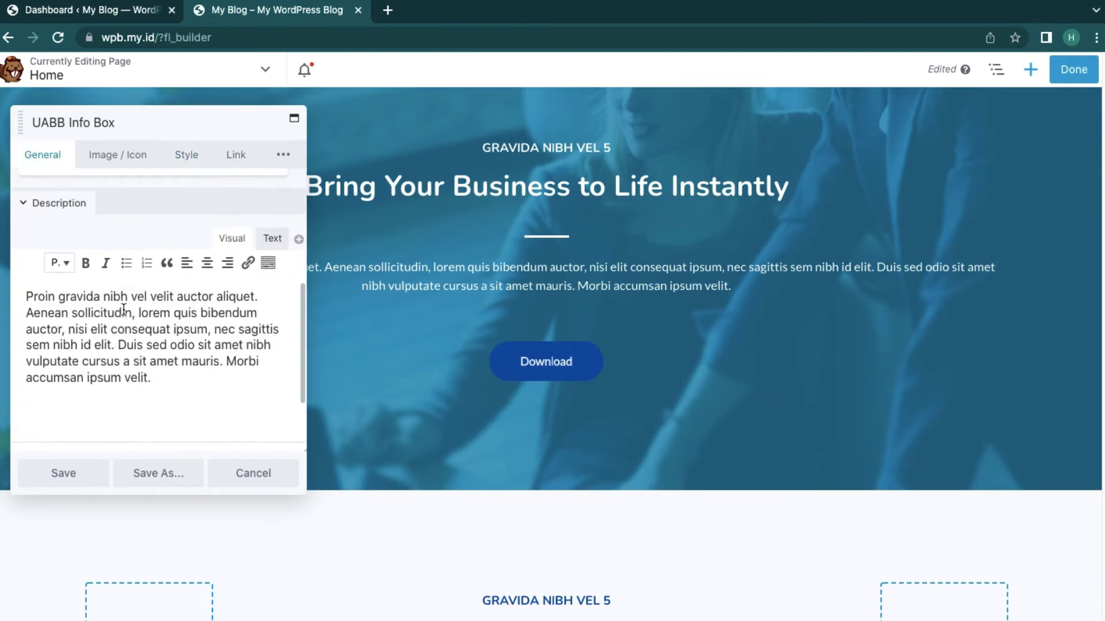
pyautogui.scroll(5, 192, 279)
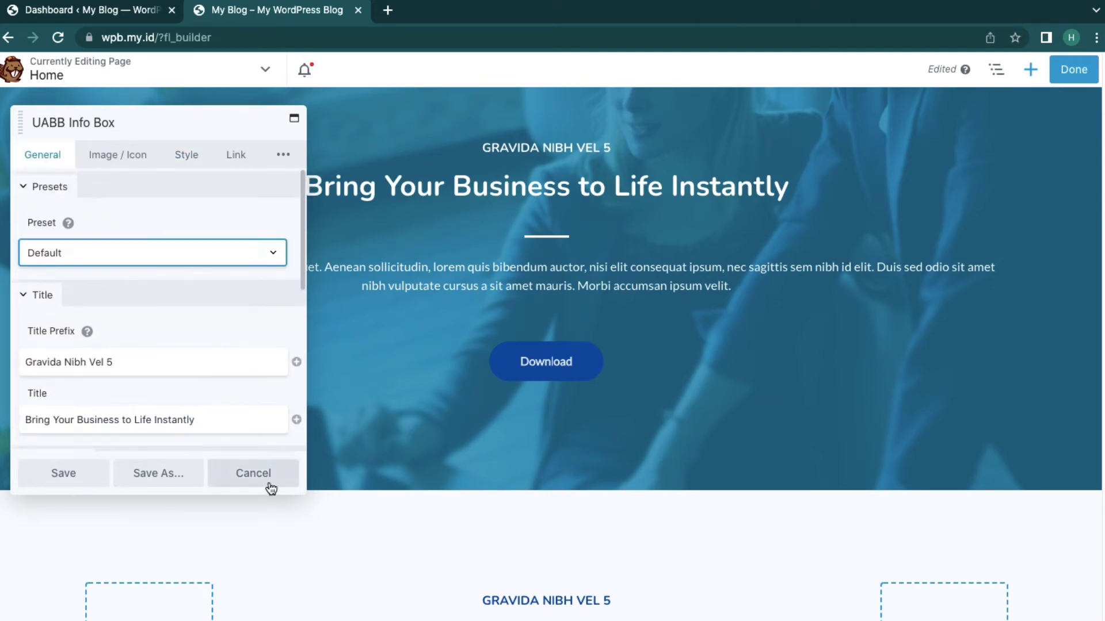
# - Try "hjasdhsdahsadhsadhashsahdshaashd" as the info box's description and "testststs" as its title, and discard the changes
pyautogui.scroll(-5, 194, 389)
pyautogui.tripleClick(172, 381)
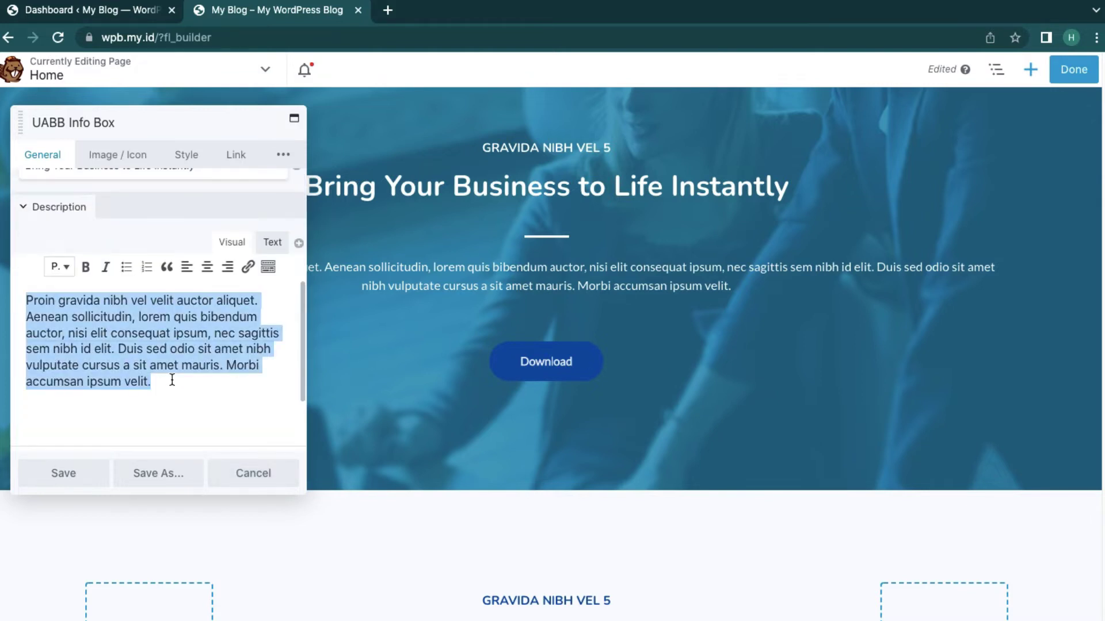
pyautogui.write('hjasdhsdahsadhsadhashsahdshaashd')
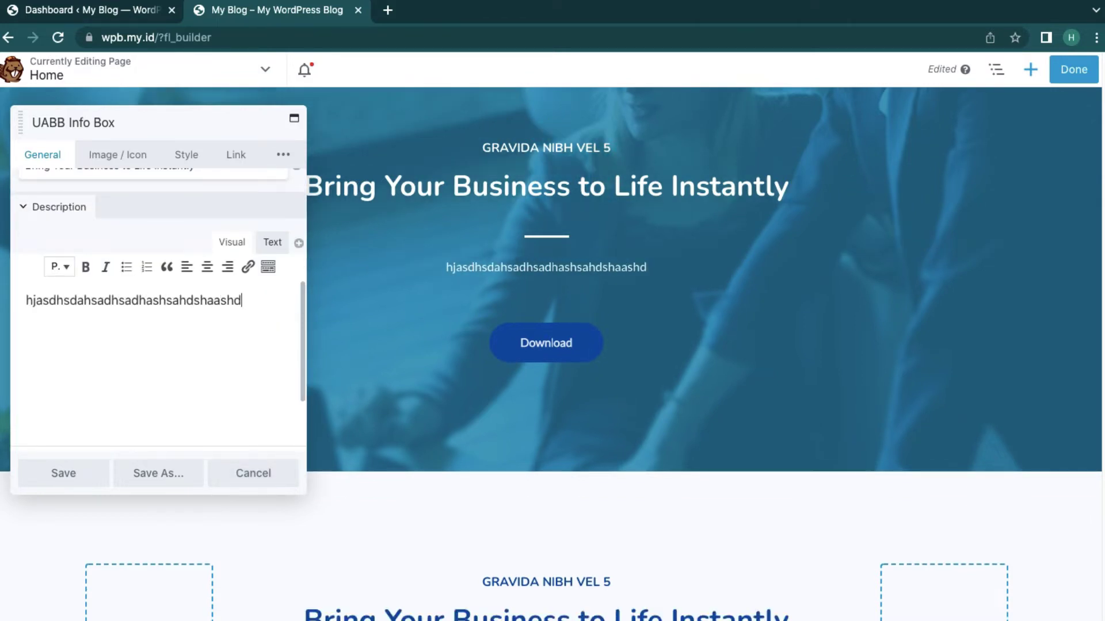
pyautogui.scroll(3, 202, 328)
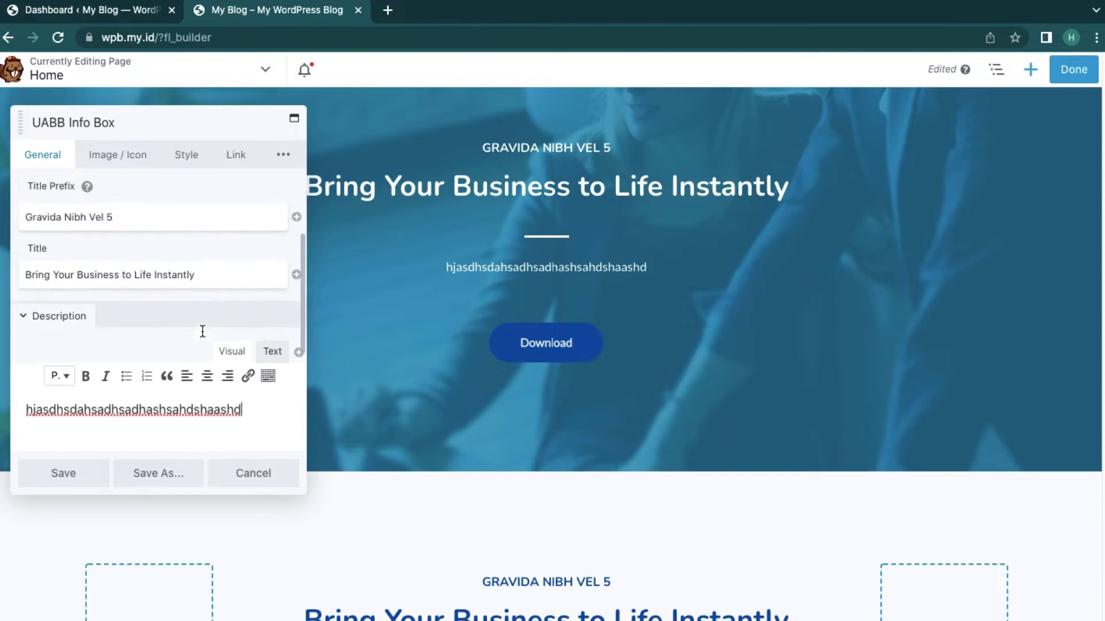
pyautogui.tripleClick(192, 338)
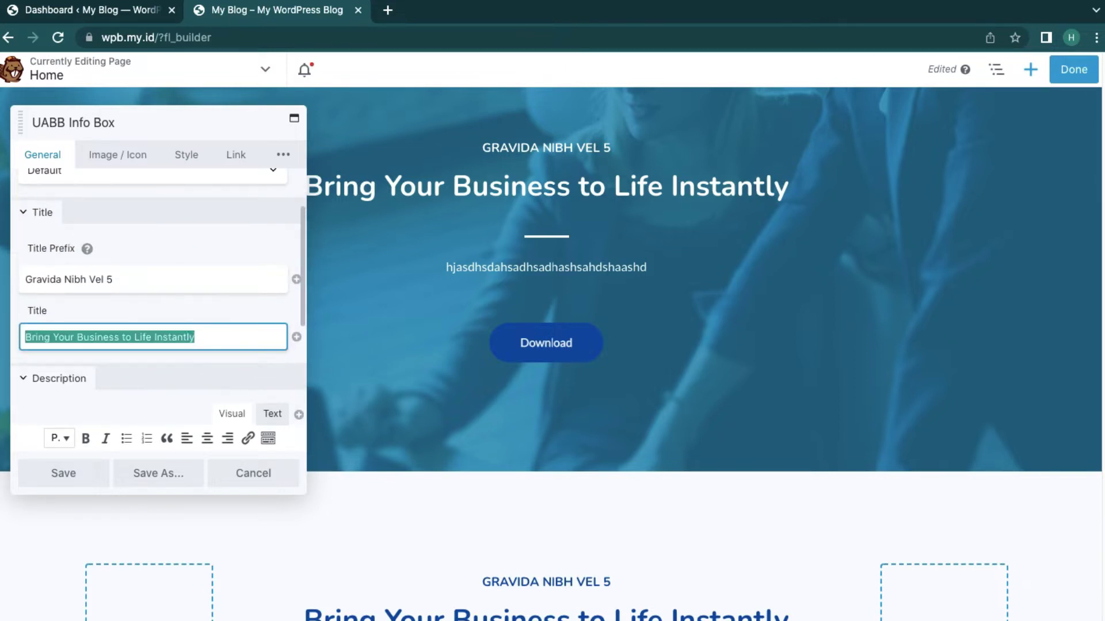
pyautogui.write('teststststs')
pyautogui.click(187, 279)
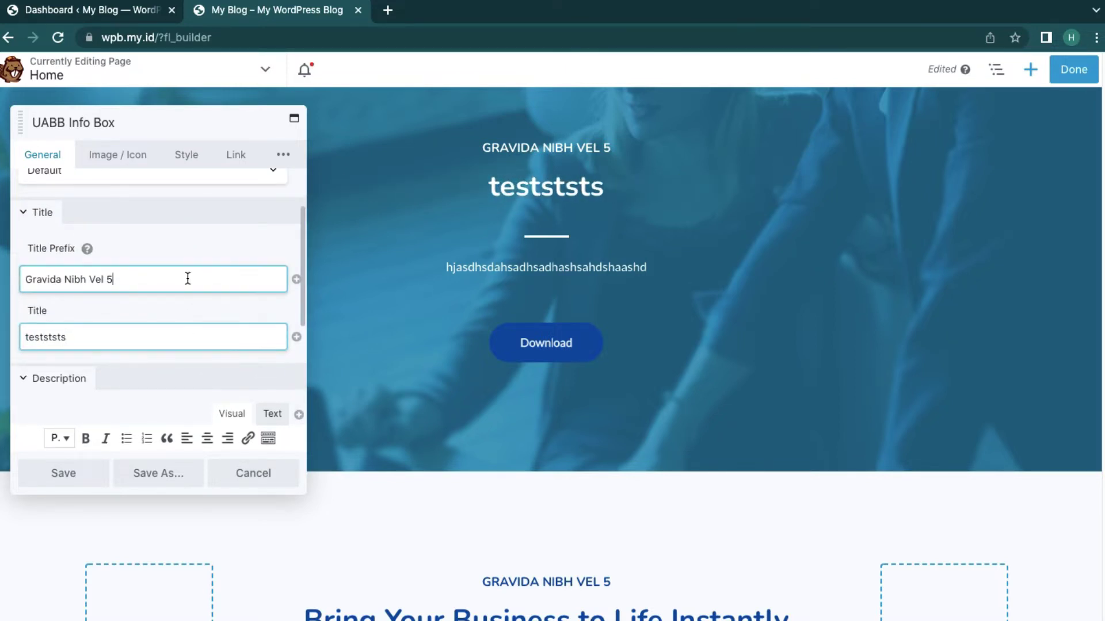
pyautogui.click(255, 482)
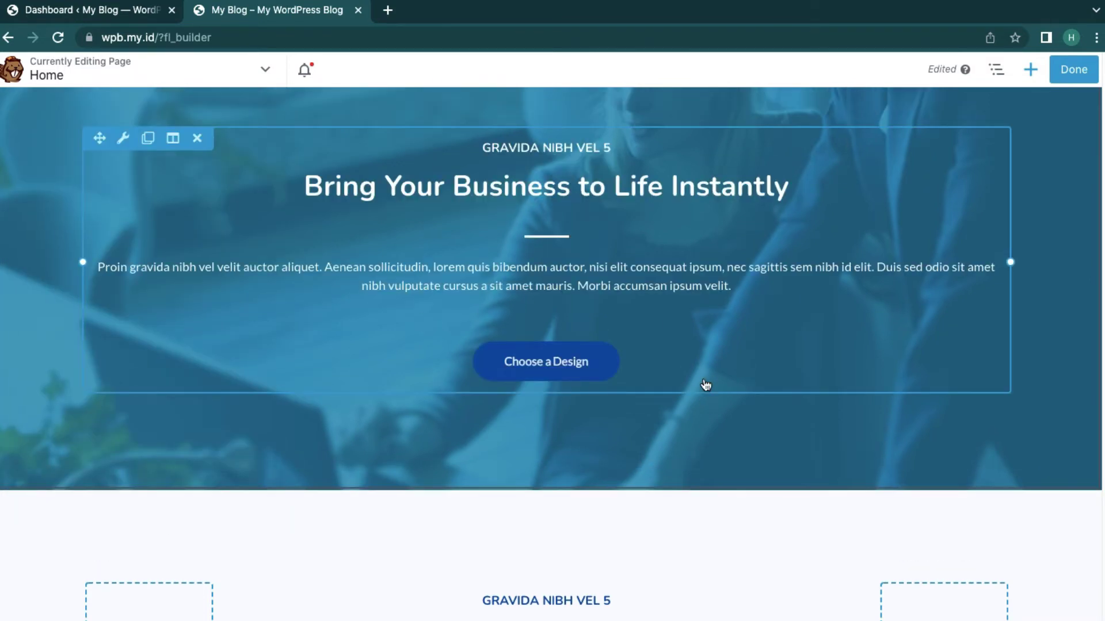
# - Set the top padding of the photo-background "Bring Your Business to Life Instantly" row to 20 px
pyautogui.scroll(5, 705, 384)
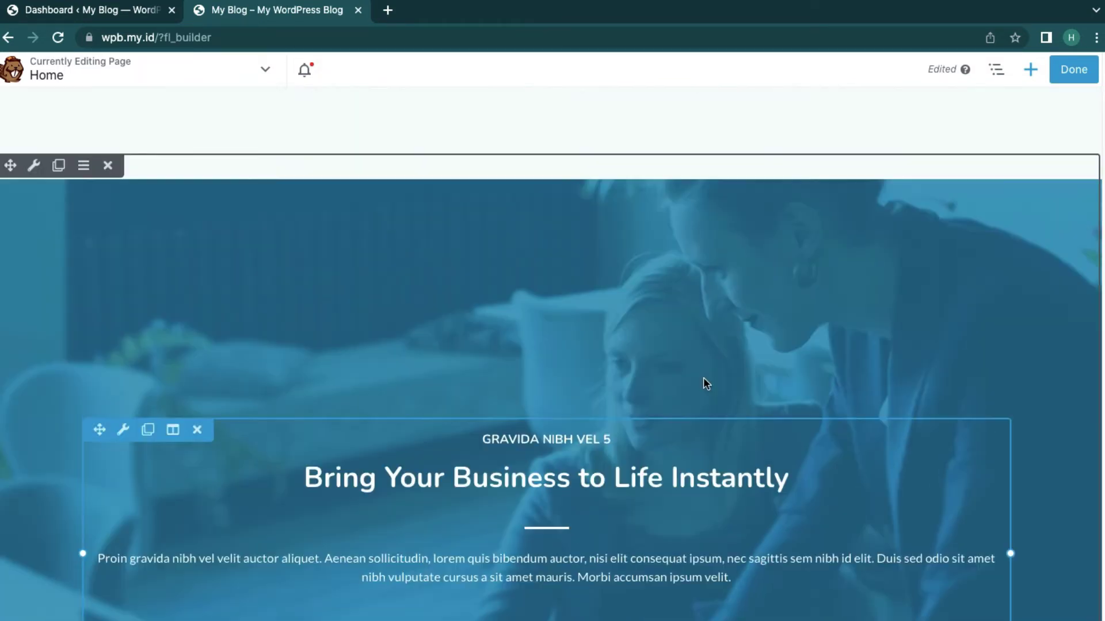
pyautogui.scroll(-12, 705, 384)
pyautogui.scroll(10, 705, 384)
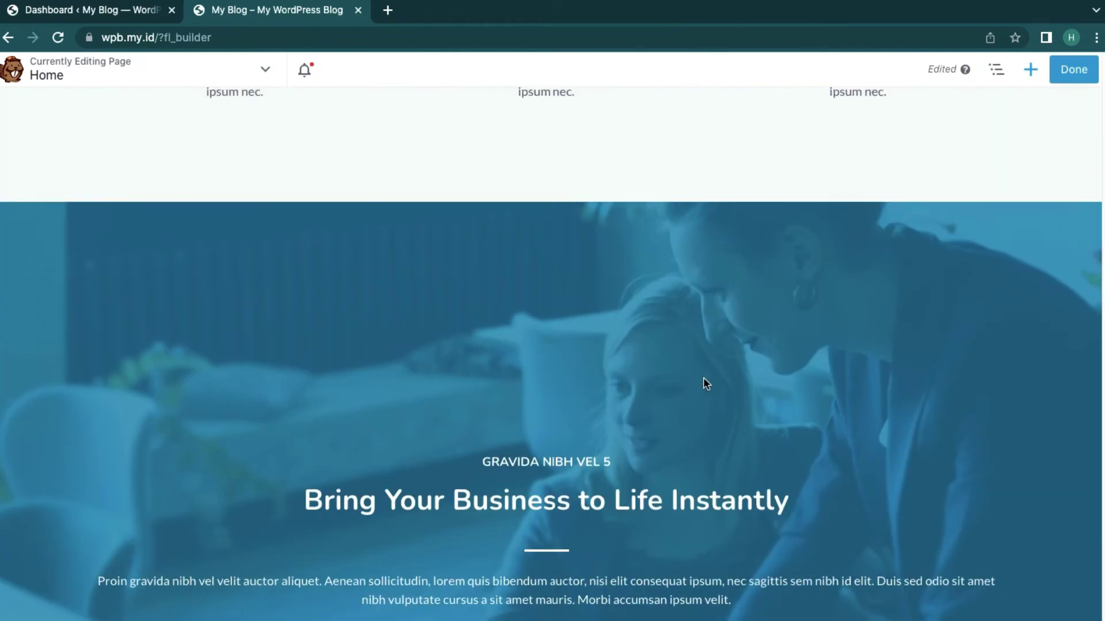
pyautogui.scroll(-3, 705, 384)
pyautogui.scroll(2, 705, 384)
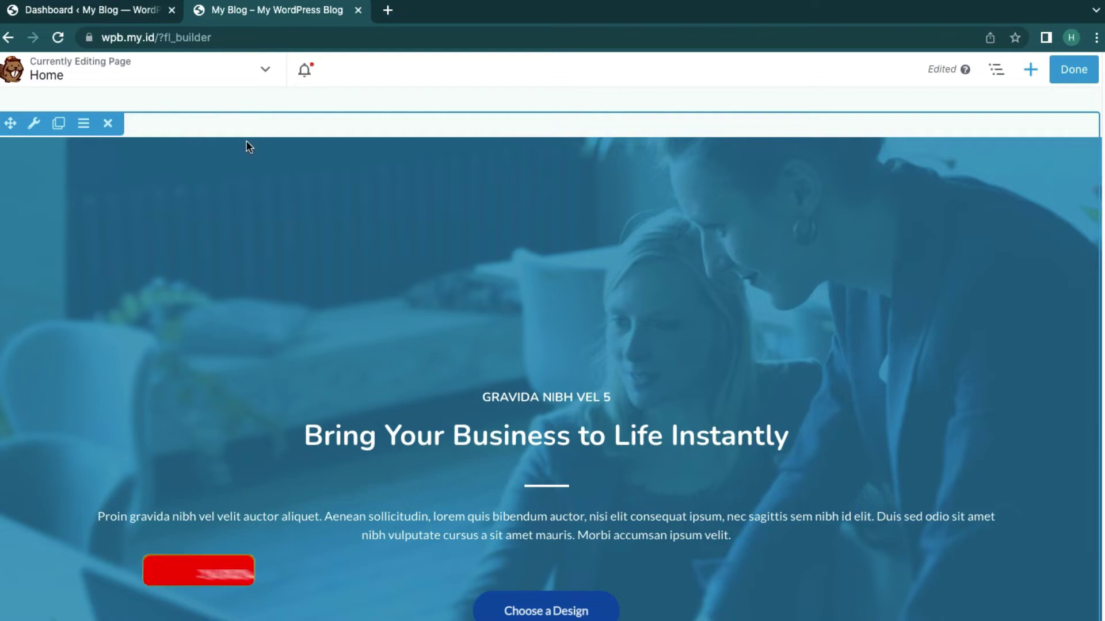
pyautogui.click(34, 125)
pyautogui.moveTo(288, 156)
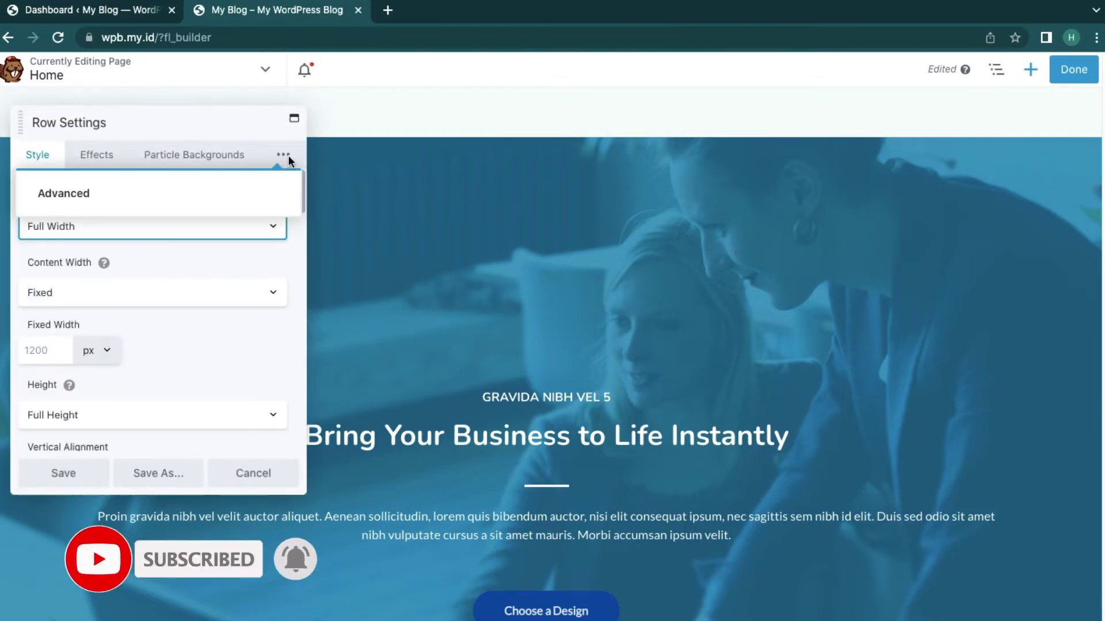
pyautogui.click(216, 206)
pyautogui.click(25, 248)
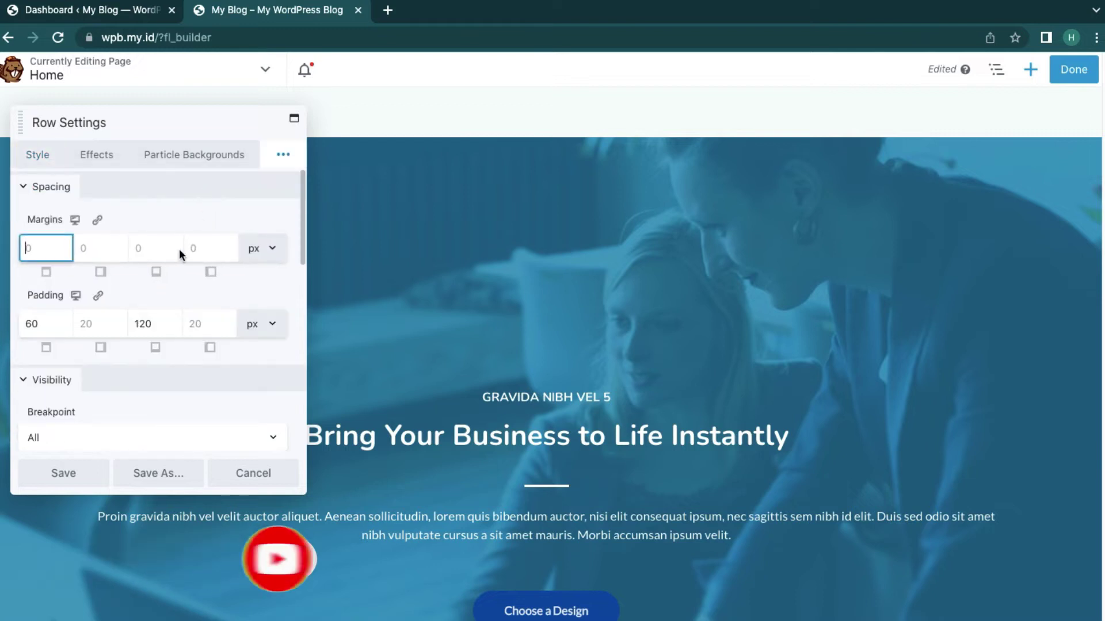
pyautogui.click(33, 322)
pyautogui.press('BackSpace')
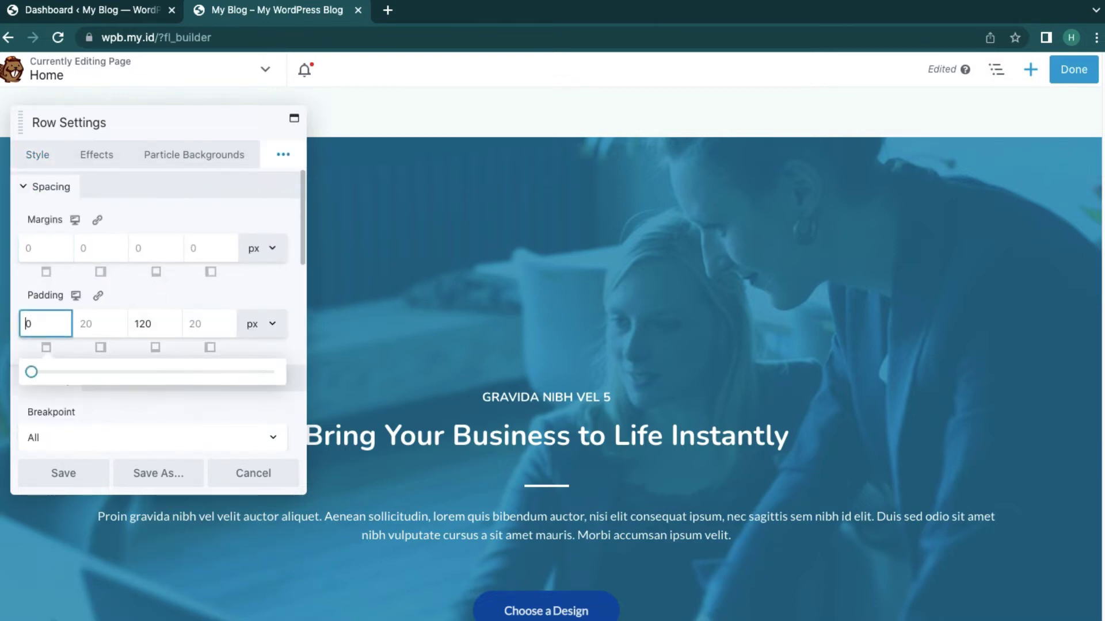
pyautogui.write('2')
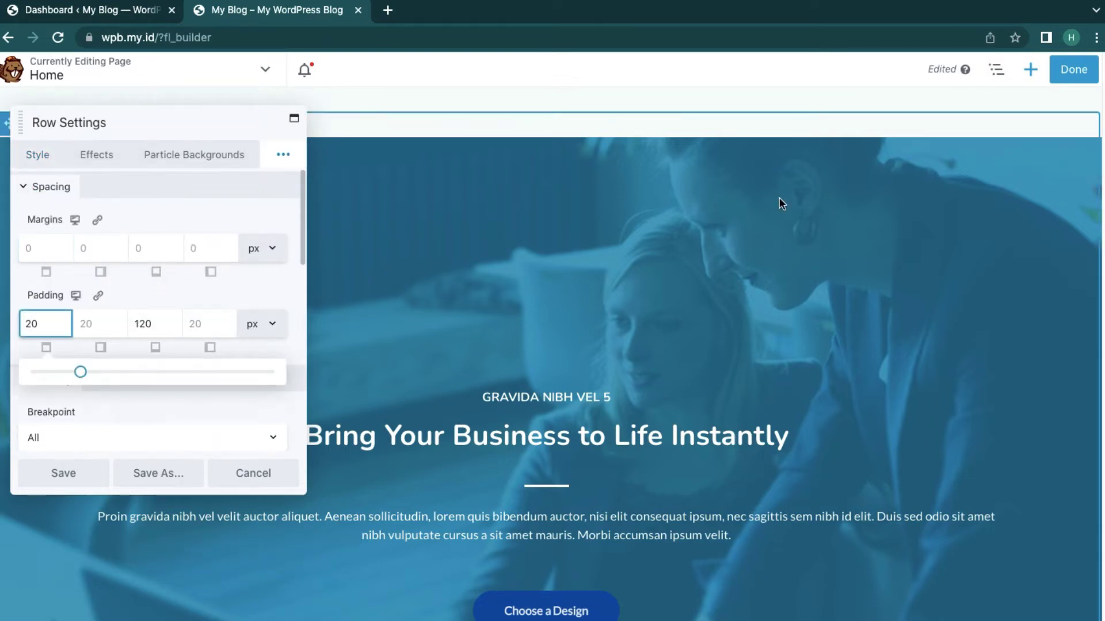
# - Set the row's bottom padding to 20 px and save the row settings
pyautogui.click(143, 321)
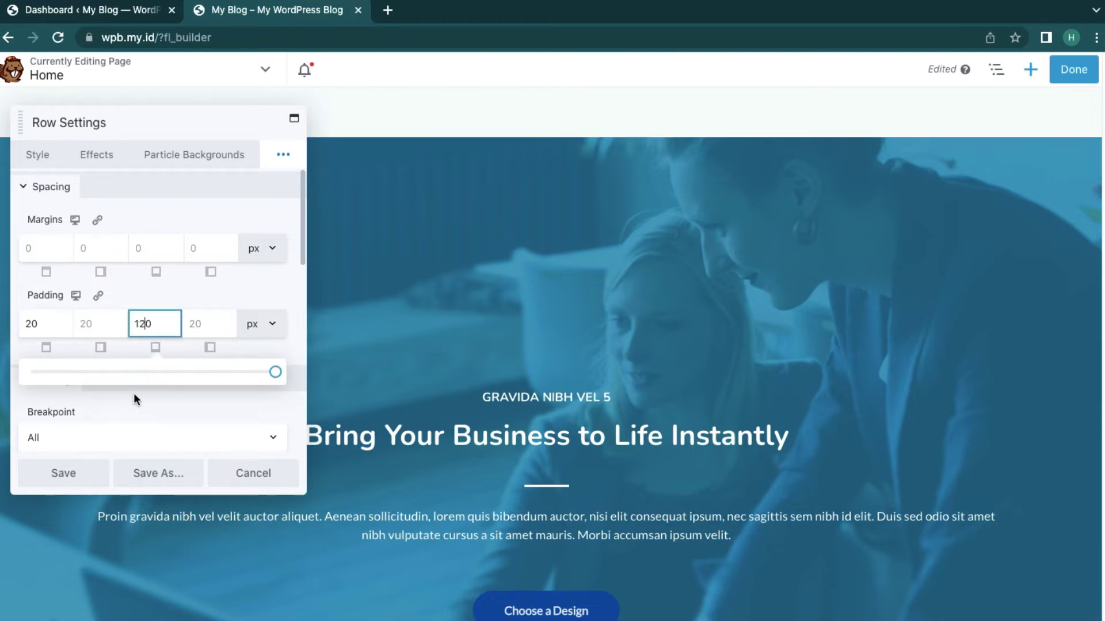
pyautogui.press('BackSpace')
pyautogui.press('BackSpace')
pyautogui.write('2')
pyautogui.click(87, 474)
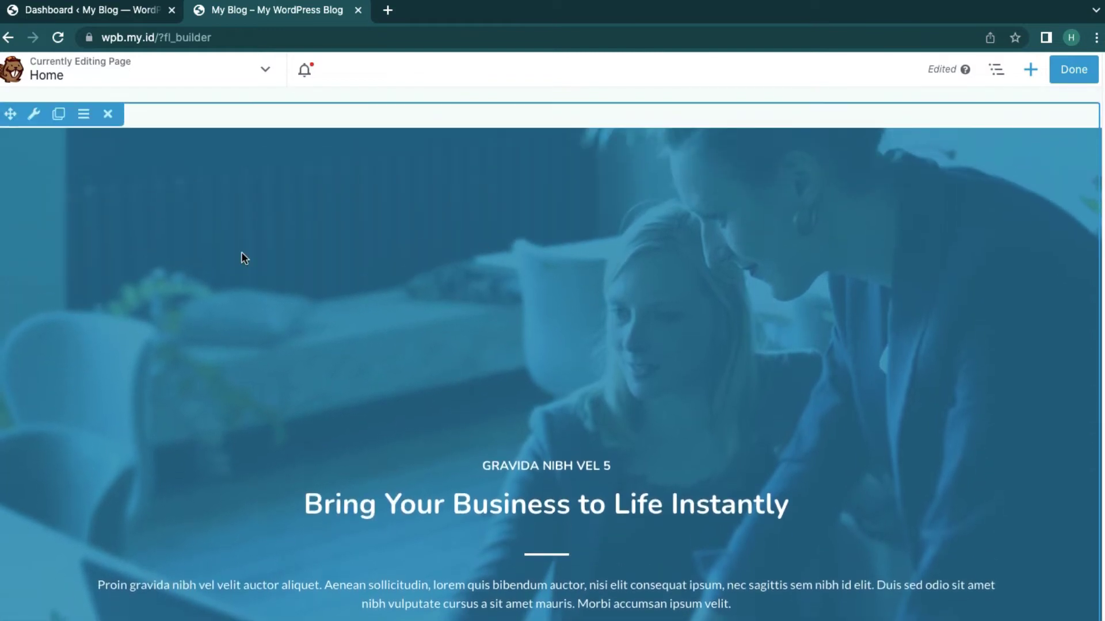
# - Change the photo-background row's height from full height to Default and save the row settings
pyautogui.click(34, 114)
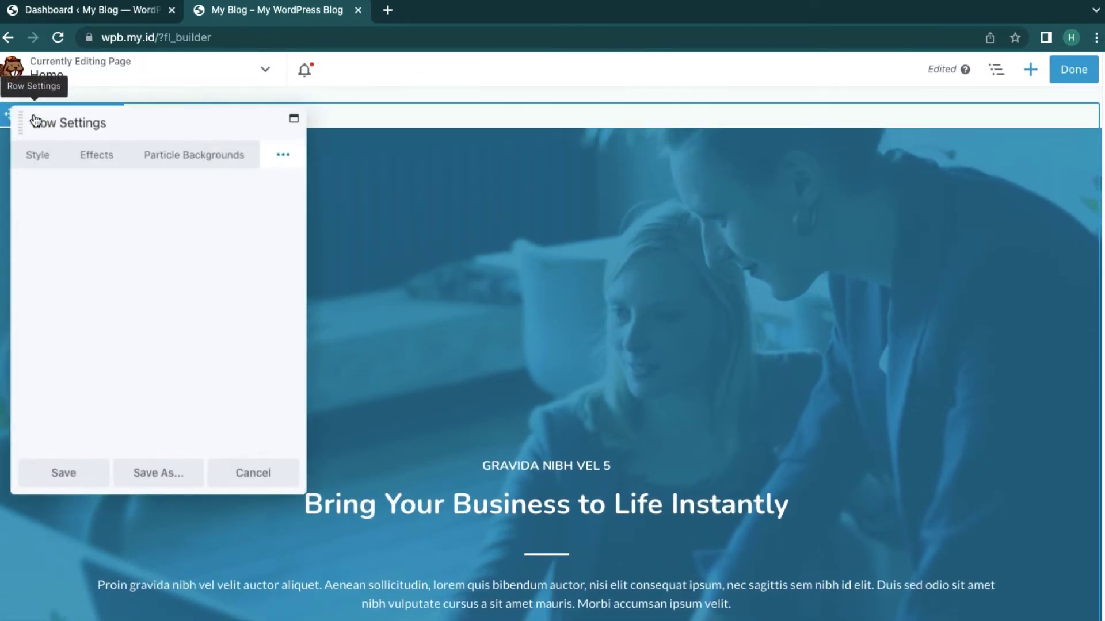
pyautogui.click(46, 162)
pyautogui.scroll(-3, 94, 310)
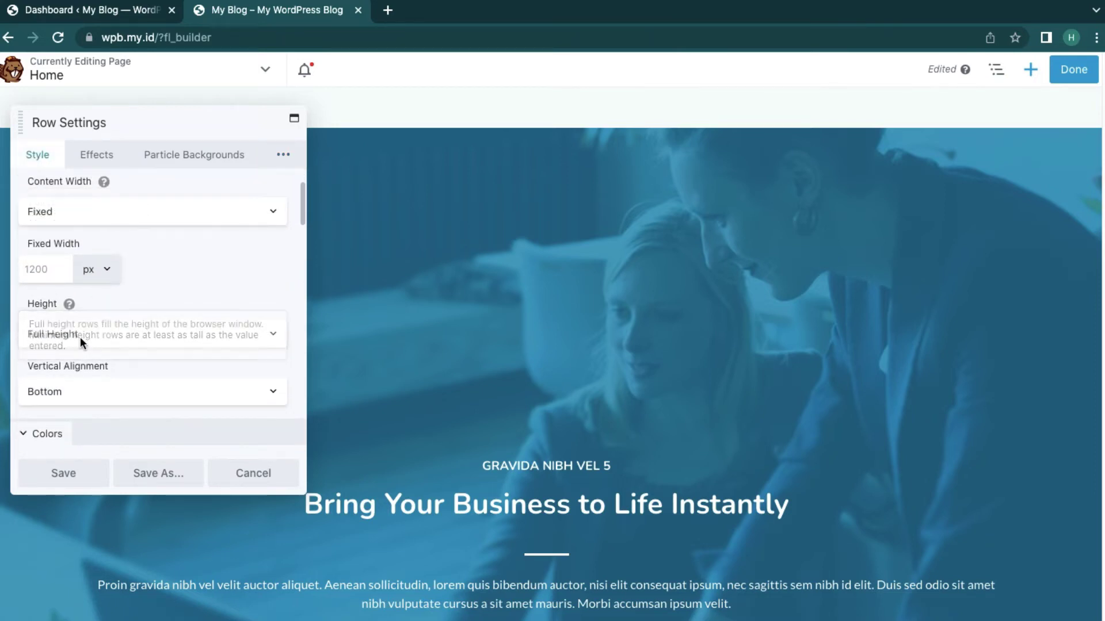
pyautogui.click(80, 336)
pyautogui.click(80, 320)
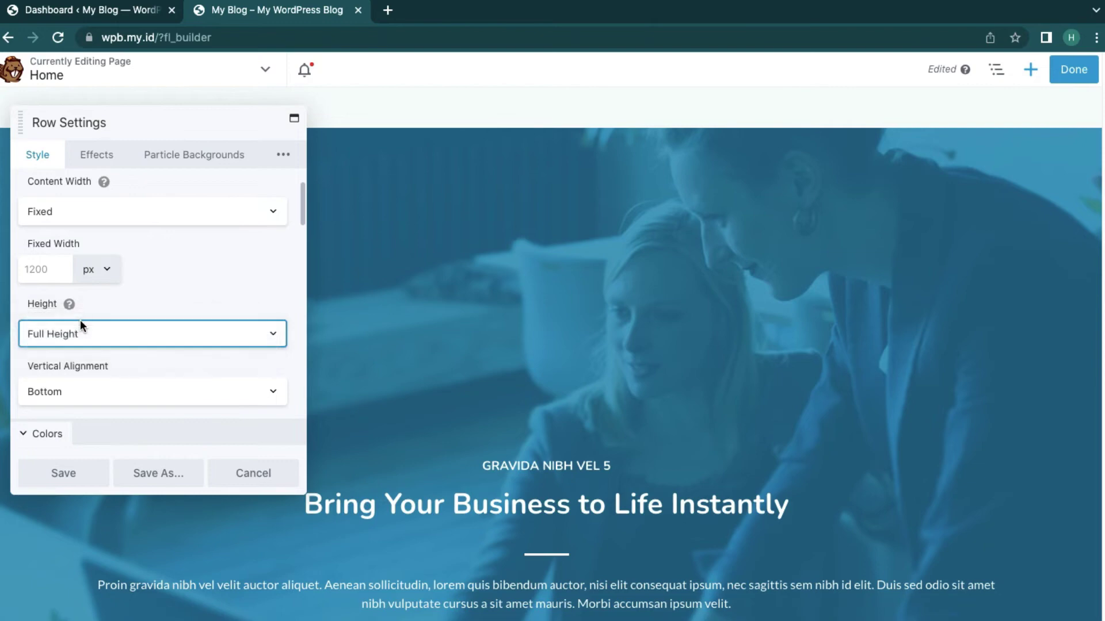
pyautogui.scroll(2, 457, 286)
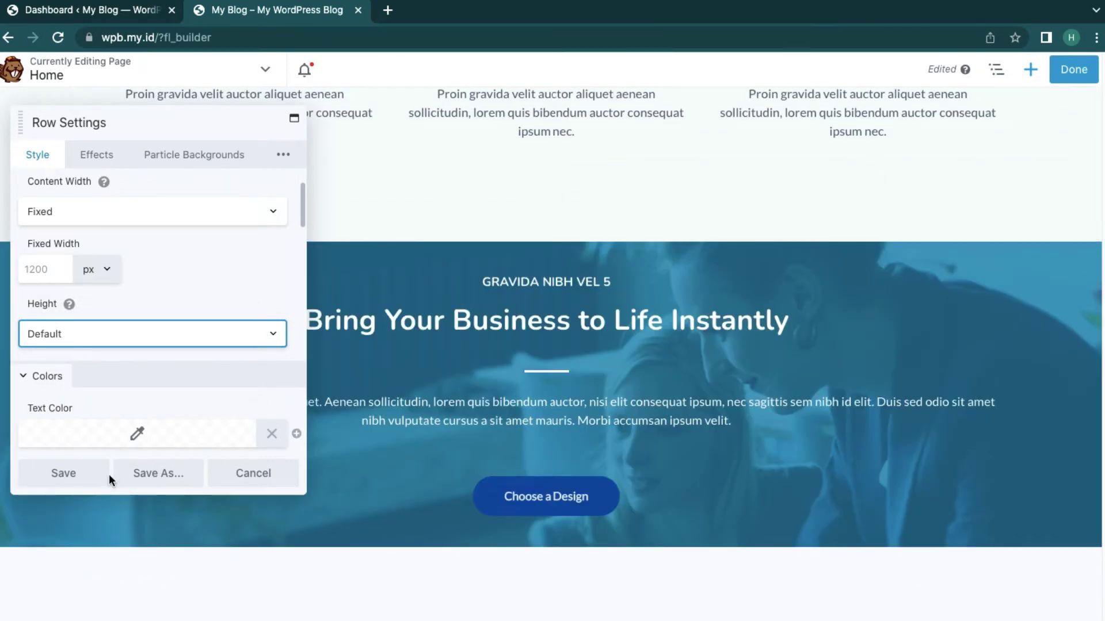
pyautogui.click(76, 474)
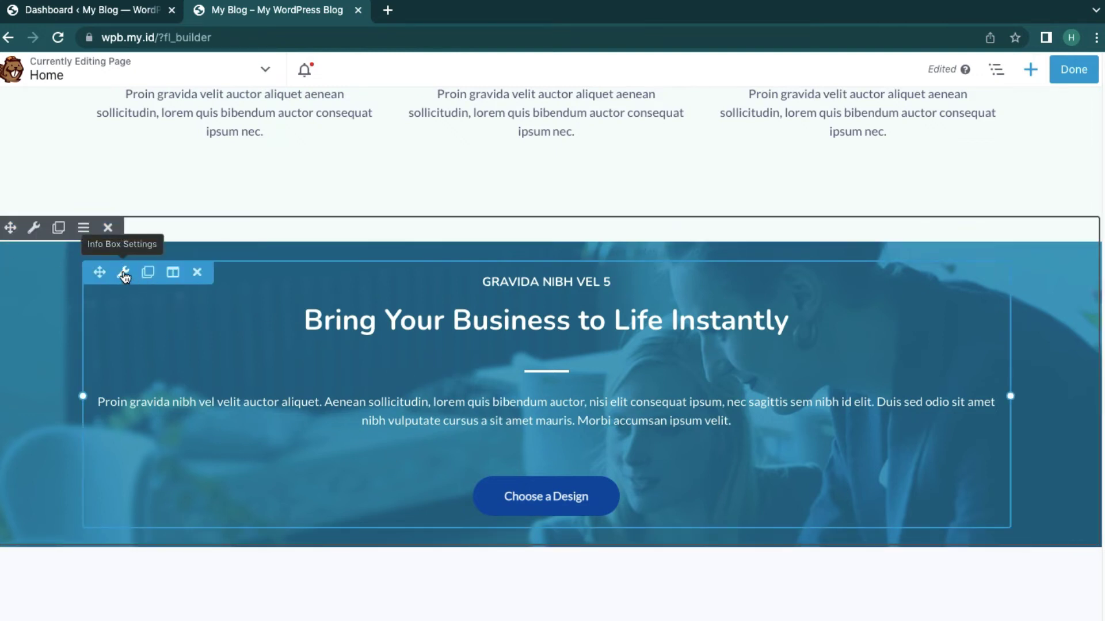
# - Add a 3 Columns layout inside the photo-background row, below the "Choose a Design" button
pyautogui.scroll(-8, 419, 397)
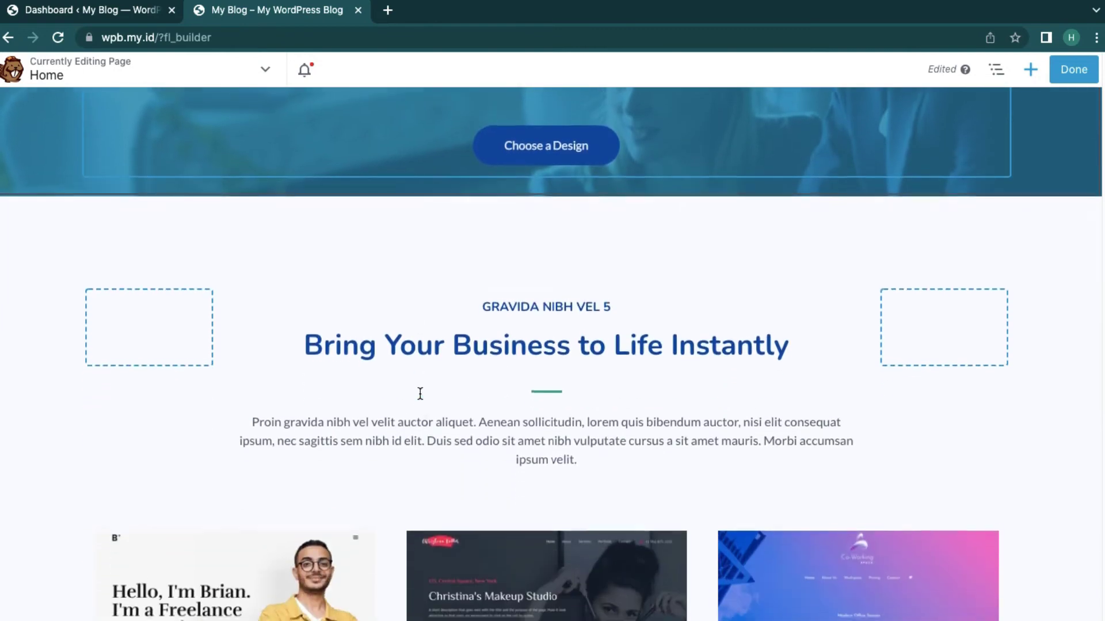
pyautogui.scroll(6, 421, 399)
pyautogui.scroll(7, 422, 399)
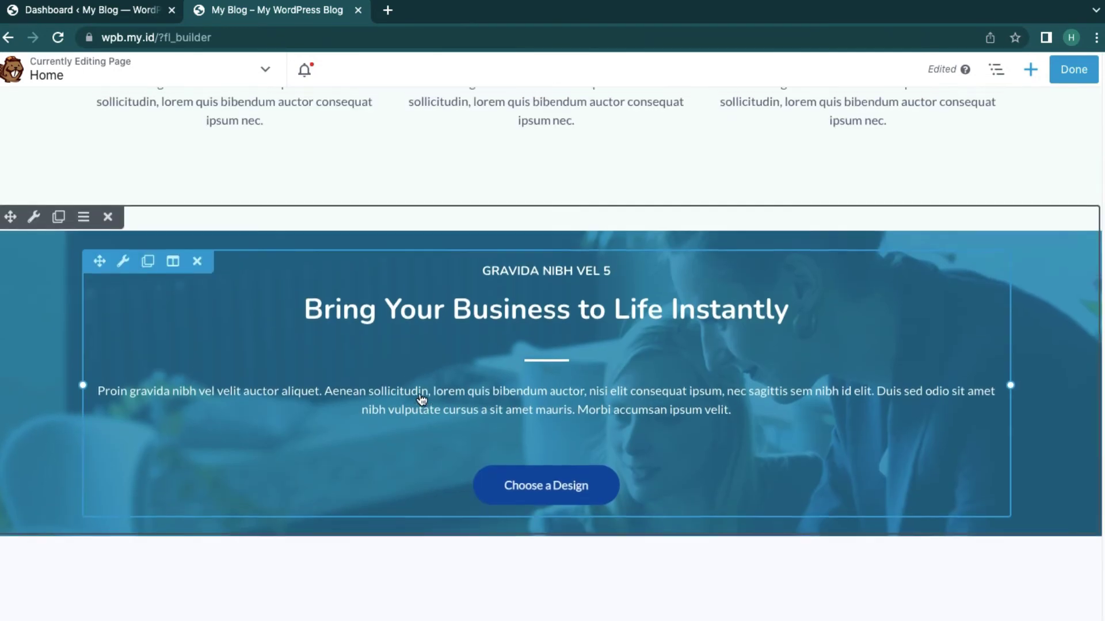
pyautogui.scroll(-4, 420, 396)
pyautogui.scroll(-1, 422, 397)
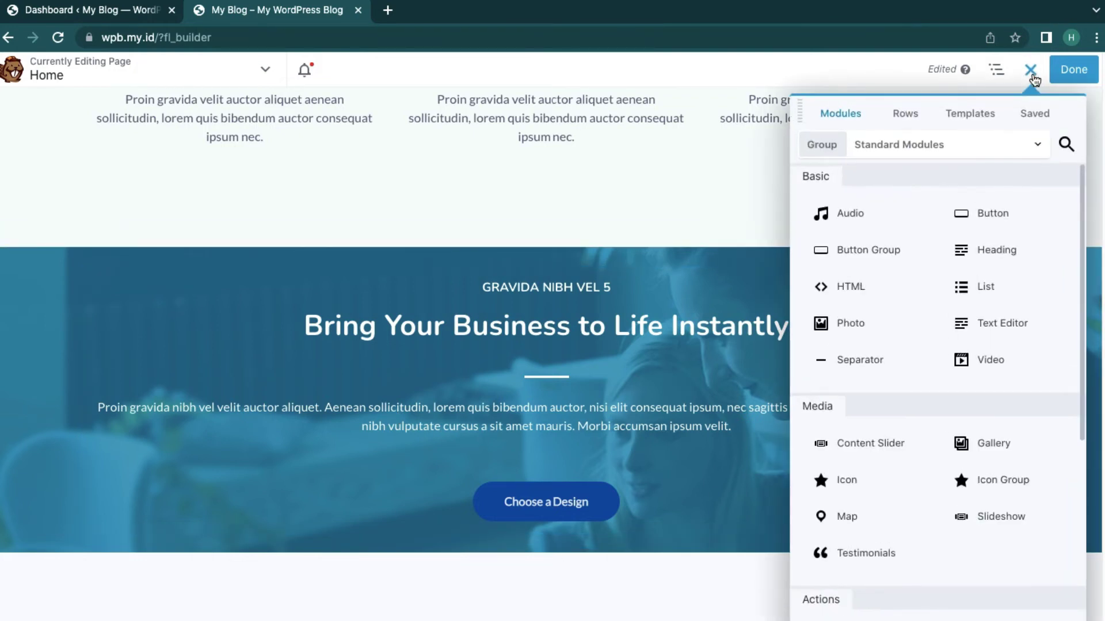
pyautogui.click(905, 118)
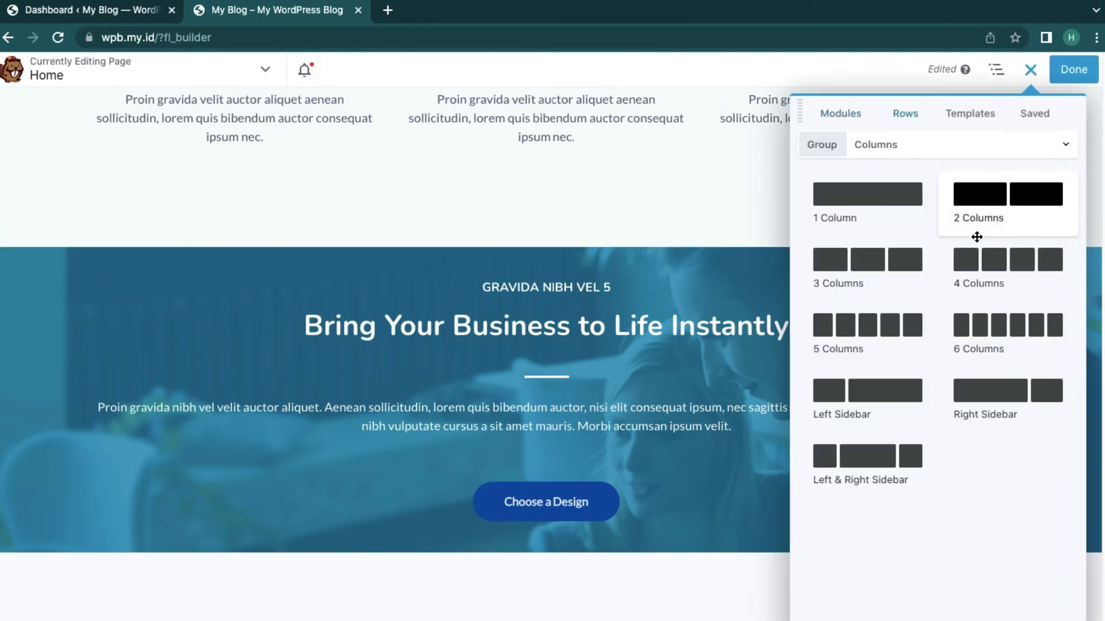
pyautogui.scroll(-1, 834, 319)
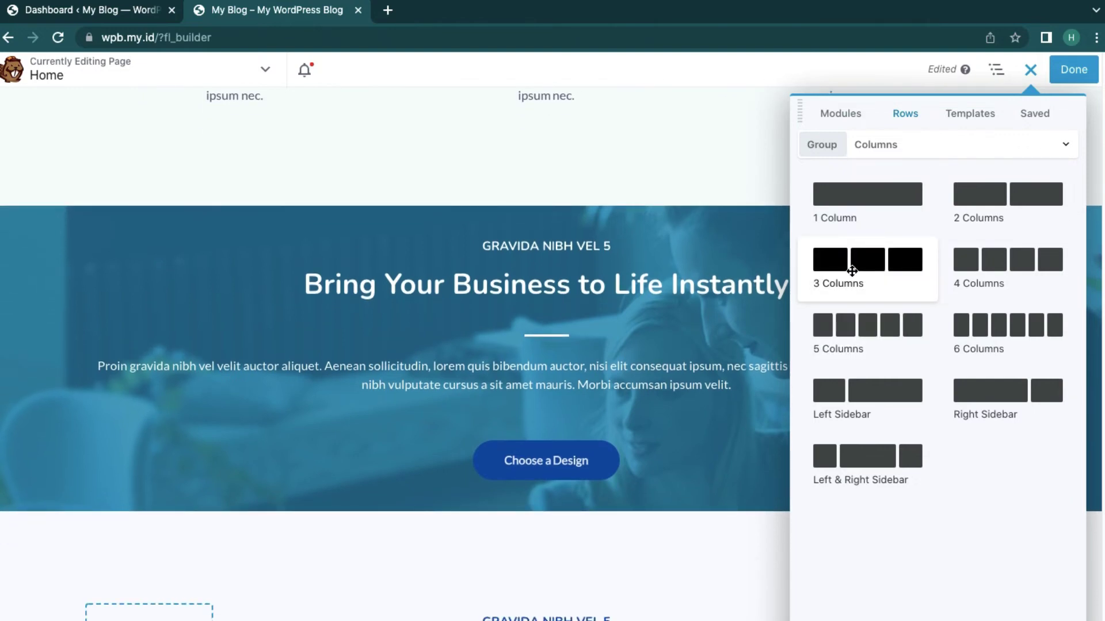
pyautogui.moveTo(644, 278); pyautogui.dragTo(569, 556)
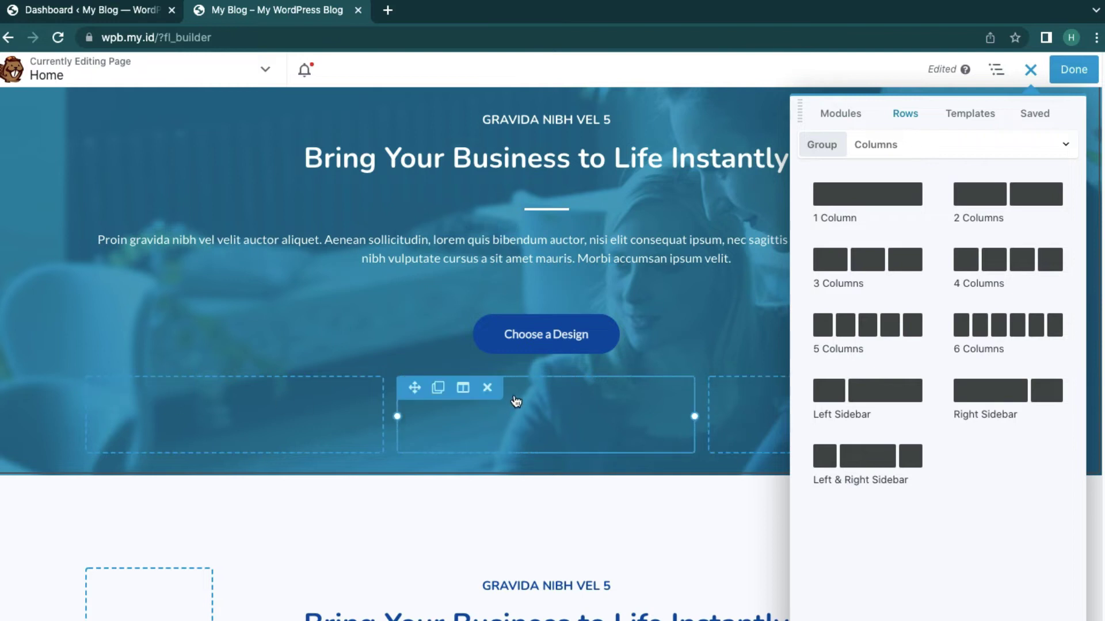
# - Add a Photo module to the first of the three empty columns below the "Choose a Design" button
pyautogui.click(843, 117)
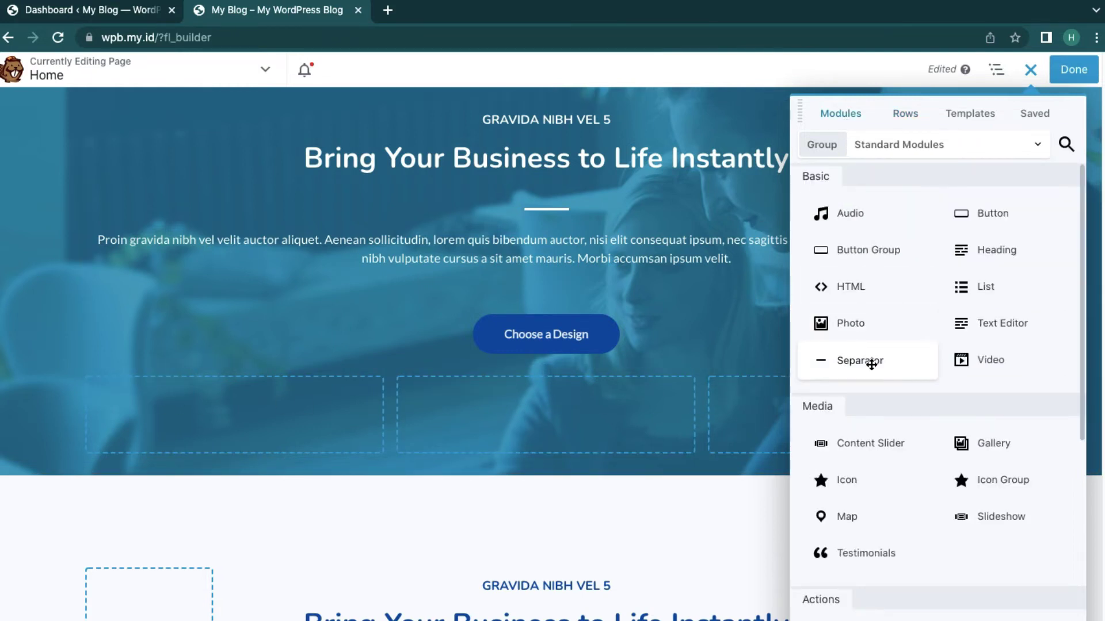
pyautogui.scroll(-1, 871, 364)
pyautogui.moveTo(843, 277); pyautogui.dragTo(293, 476)
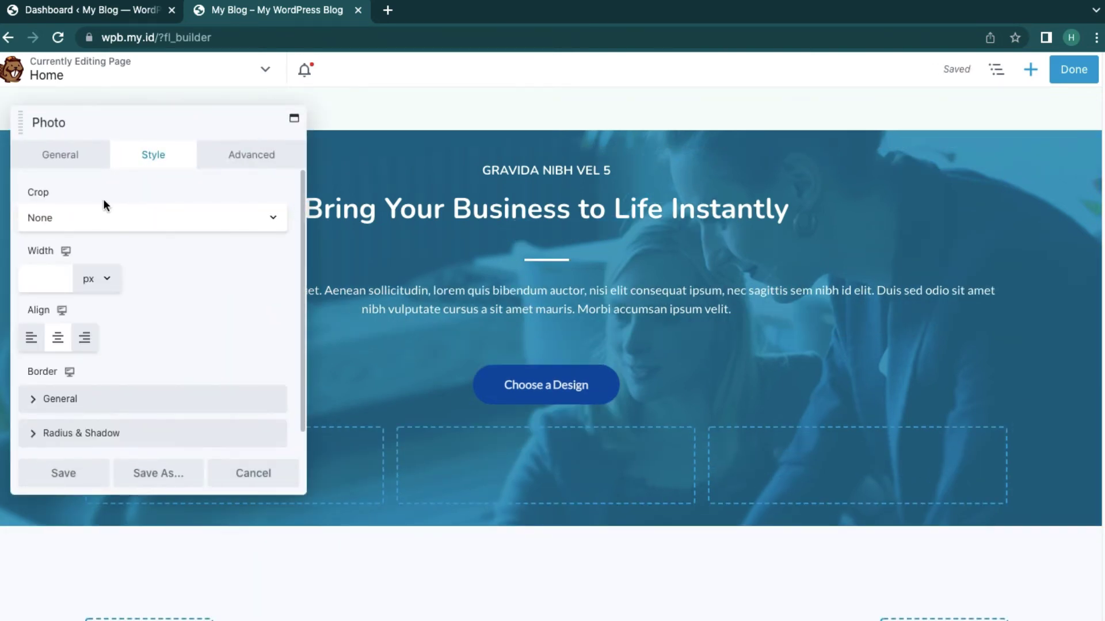
# - Choose social.jpg from the media library as the module's photo and save the module
pyautogui.click(74, 155)
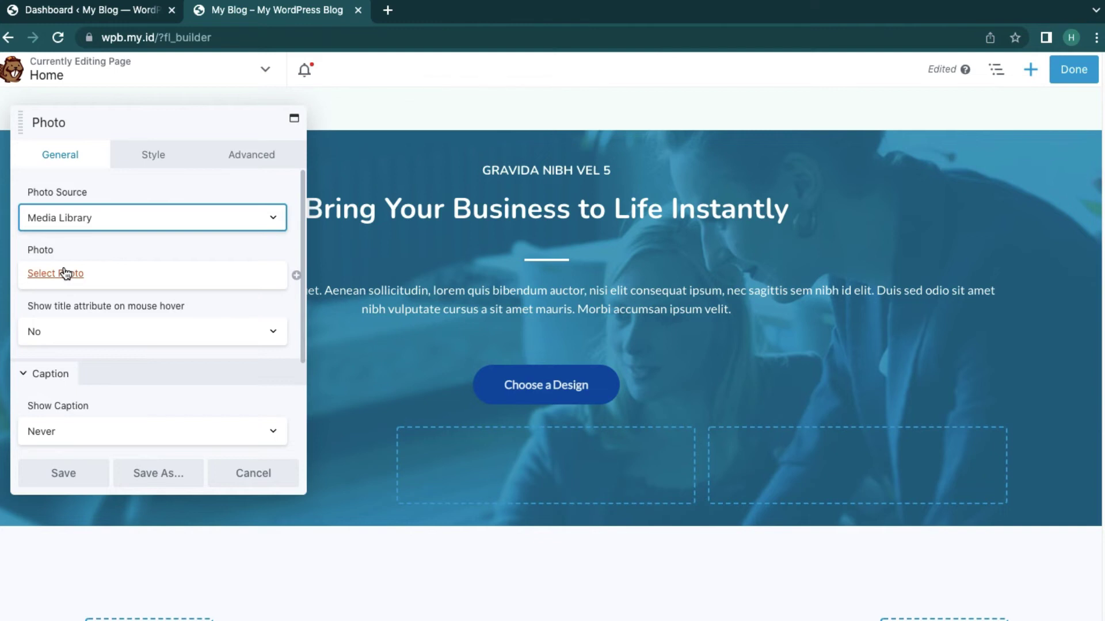
pyautogui.click(66, 273)
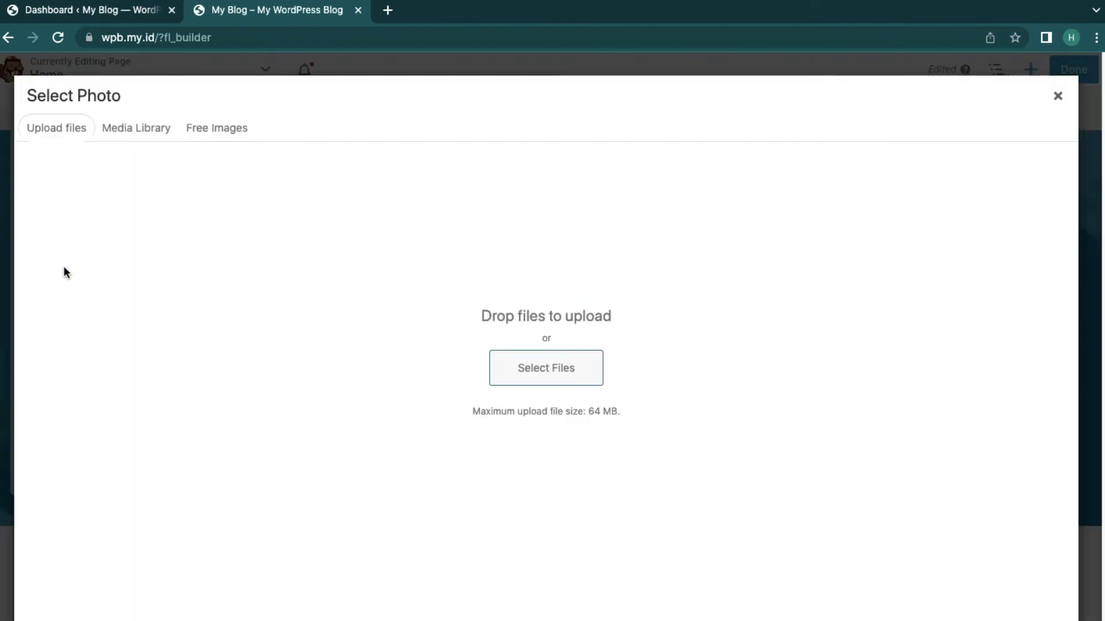
pyautogui.click(140, 127)
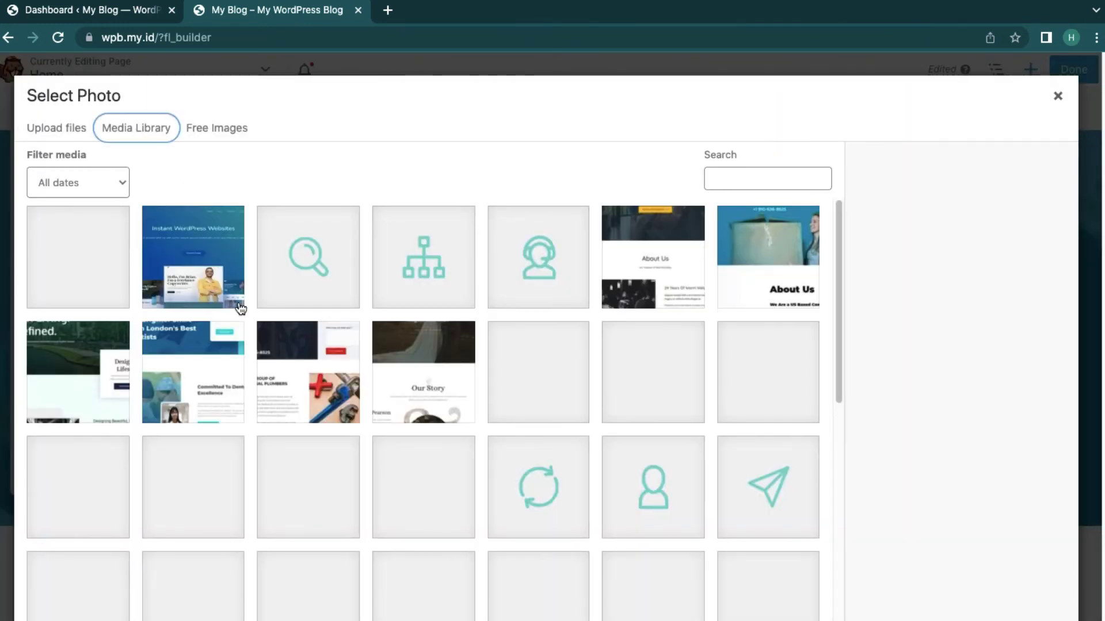
pyautogui.click(209, 269)
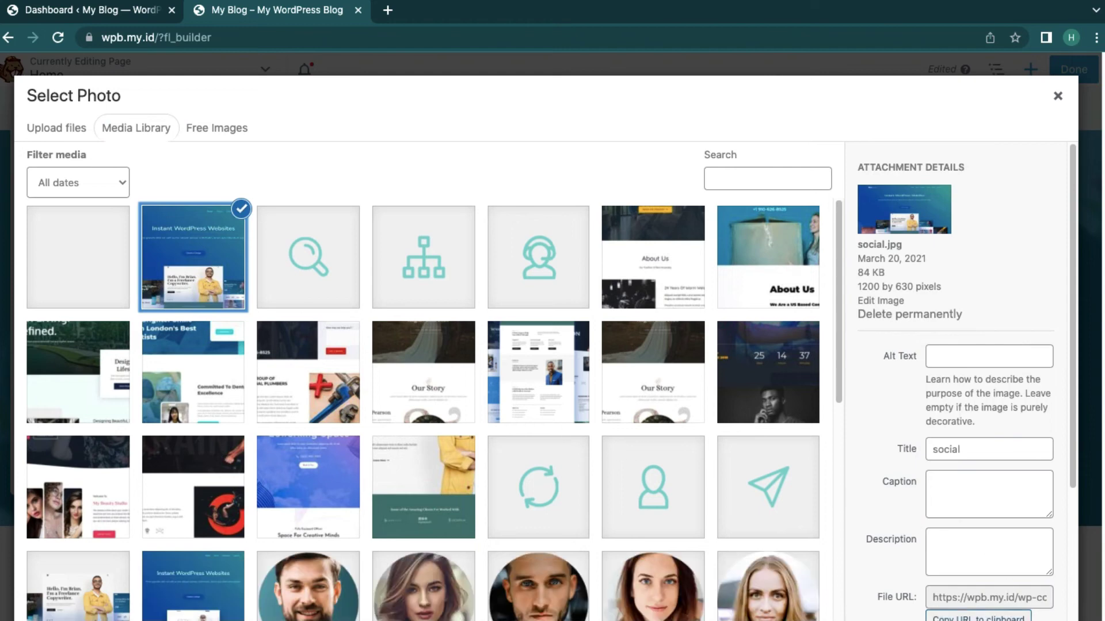
pyautogui.press('Return')
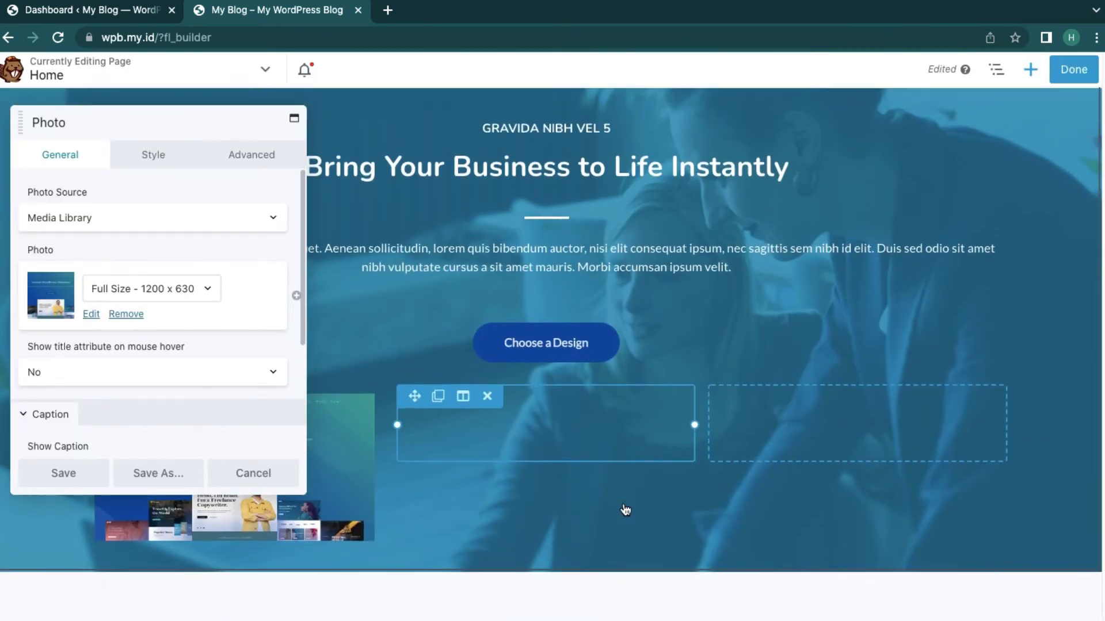
pyautogui.click(64, 474)
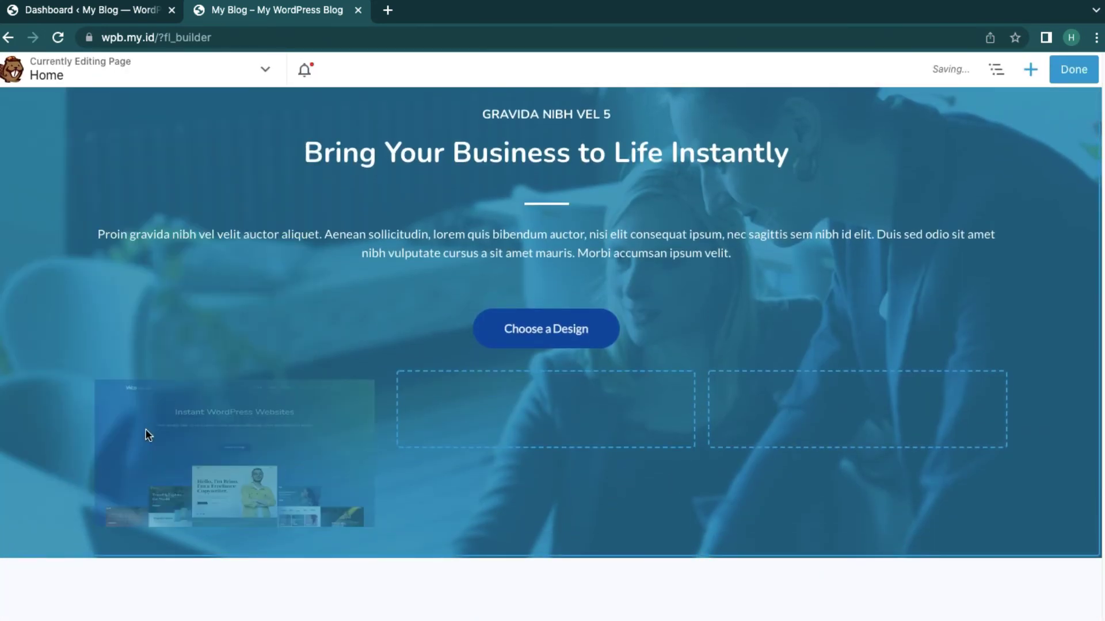
pyautogui.scroll(-2, 190, 380)
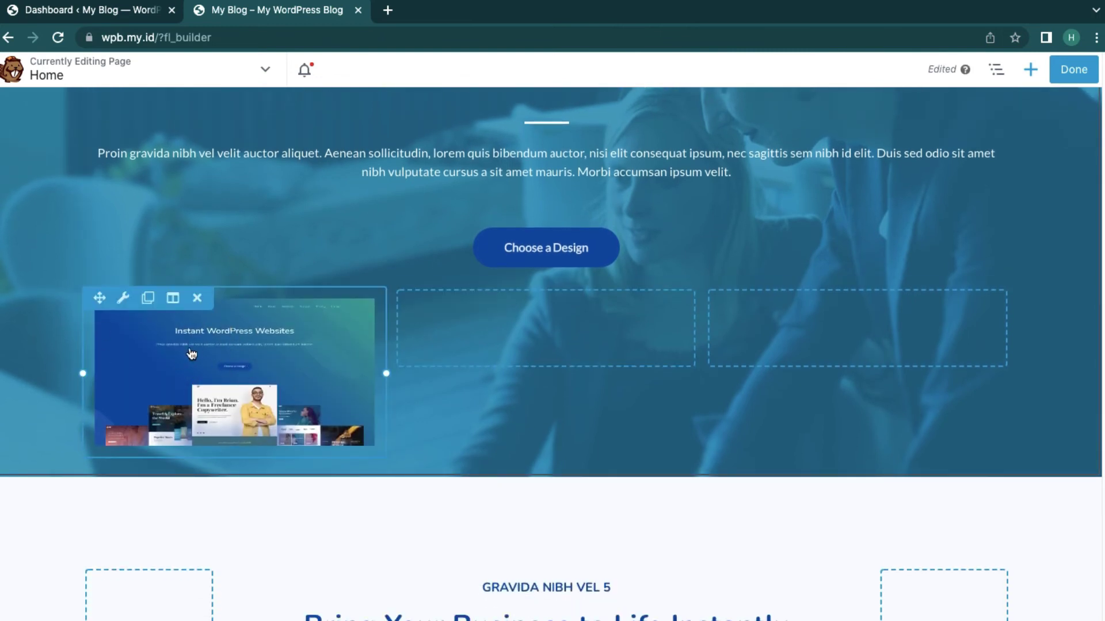
# - Duplicate the social.jpg photo module twice and place the copies in the second and third columns below the "Choose a Design" button
pyautogui.click(148, 298)
pyautogui.scroll(-3, 141, 277)
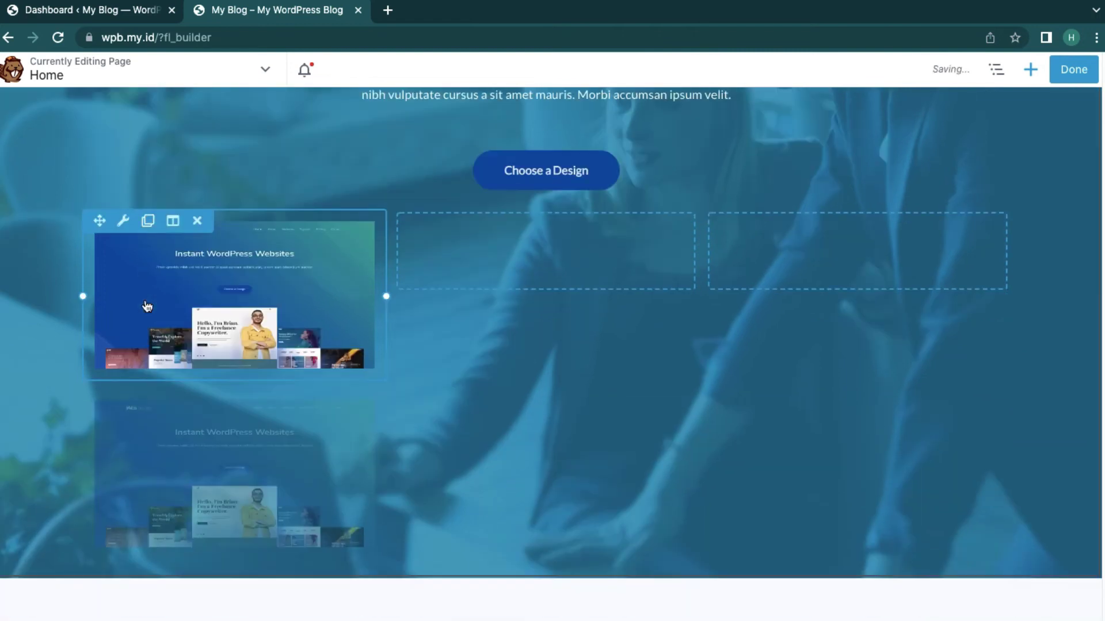
pyautogui.scroll(1, 131, 232)
pyautogui.moveTo(100, 197); pyautogui.dragTo(493, 281)
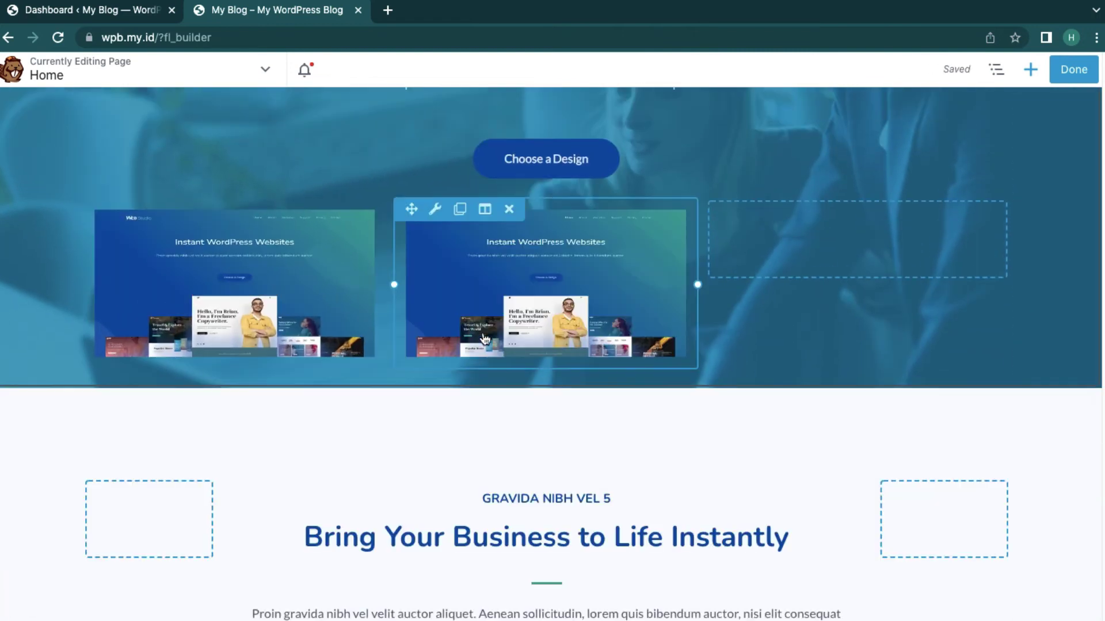
pyautogui.click(460, 214)
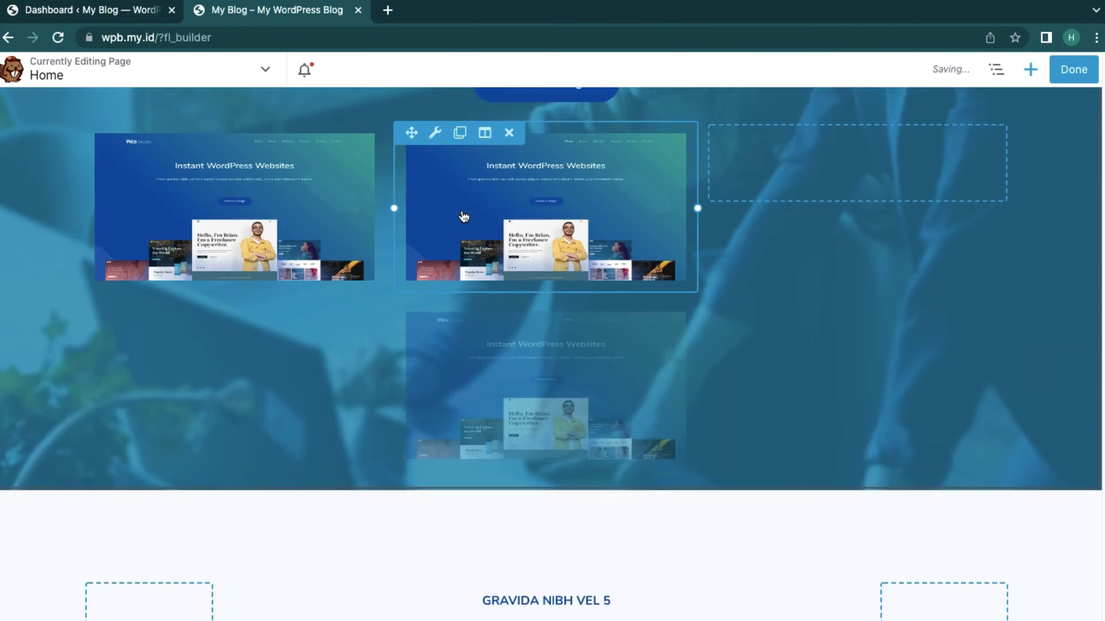
pyautogui.moveTo(685, 212); pyautogui.dragTo(747, 214)
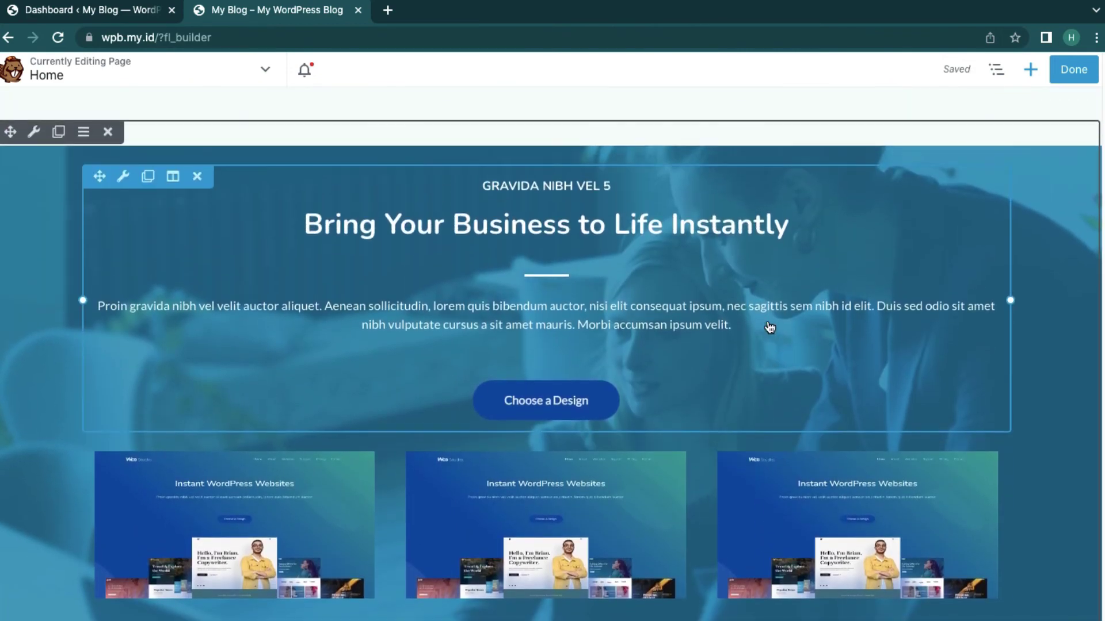
# - Review the edited home page's sections in the builder, from the photo-background row down to the testimonials and back up
pyautogui.scroll(-7, 770, 328)
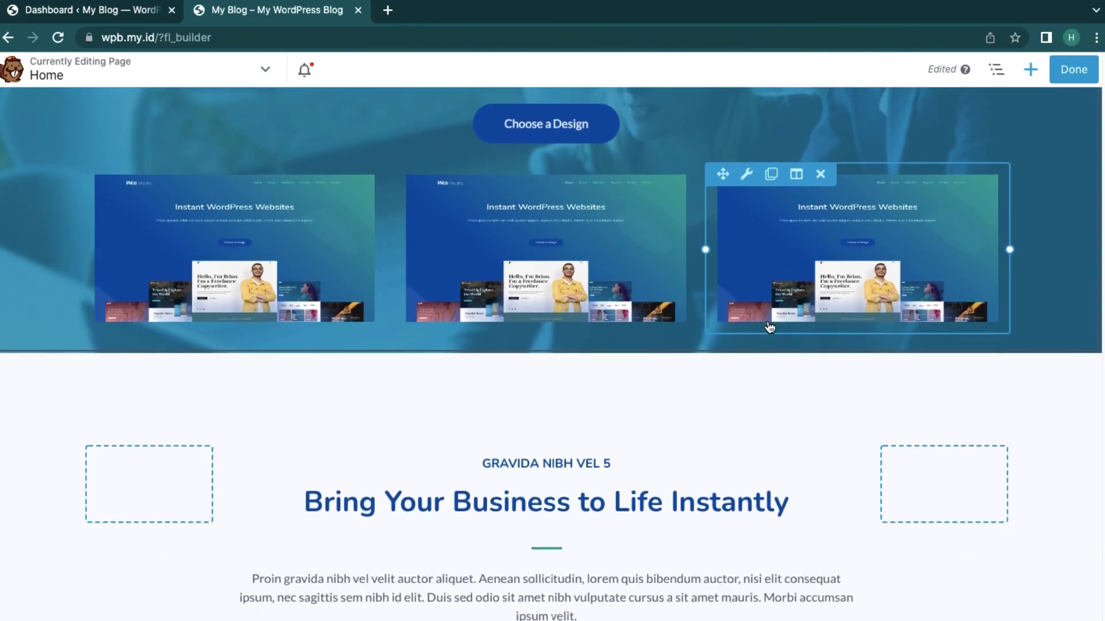
pyautogui.scroll(-16, 770, 327)
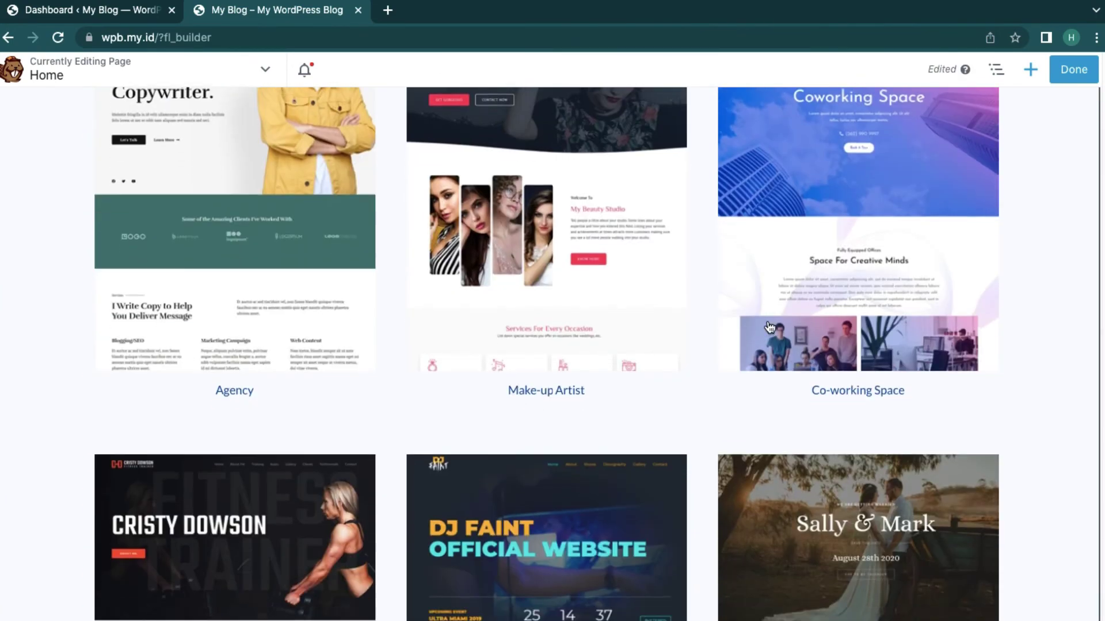
pyautogui.scroll(-20, 770, 327)
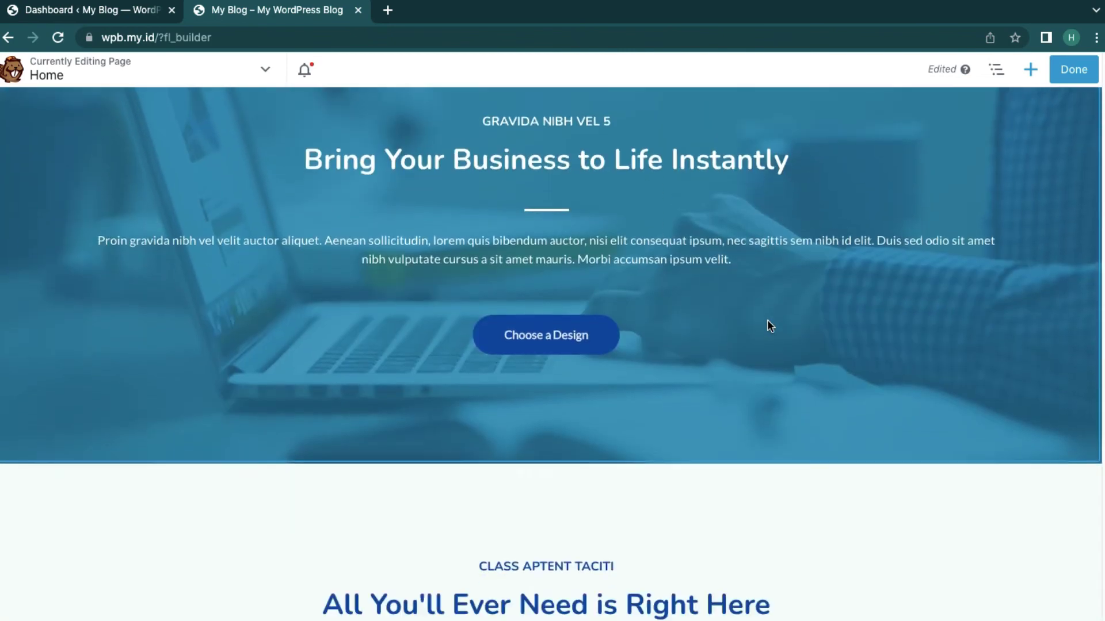
pyautogui.scroll(-1, 768, 326)
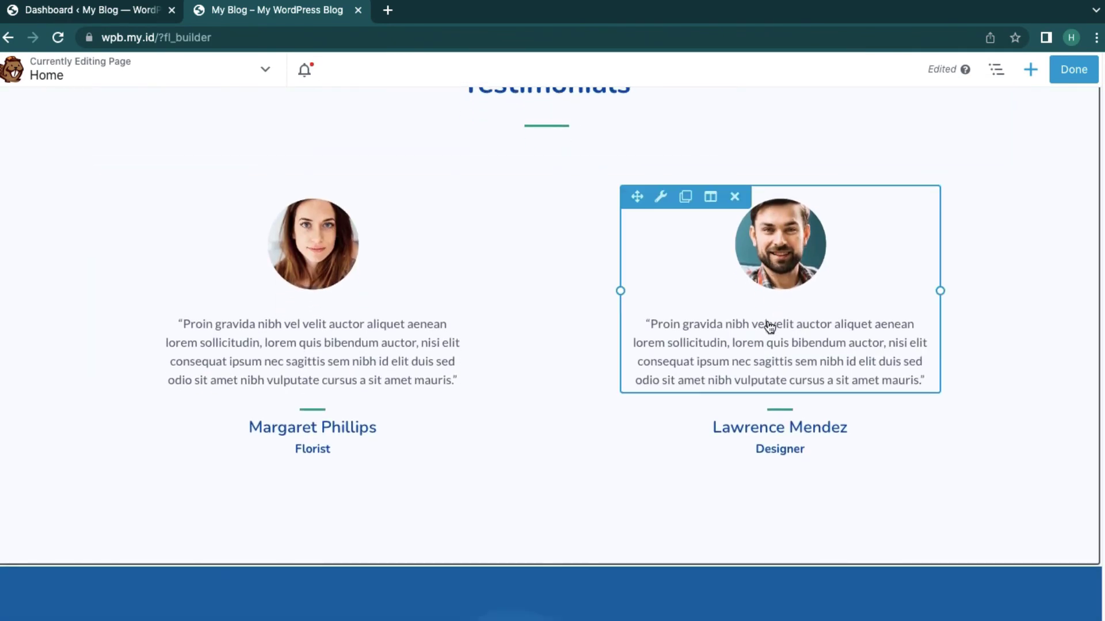
pyautogui.scroll(-20, 770, 327)
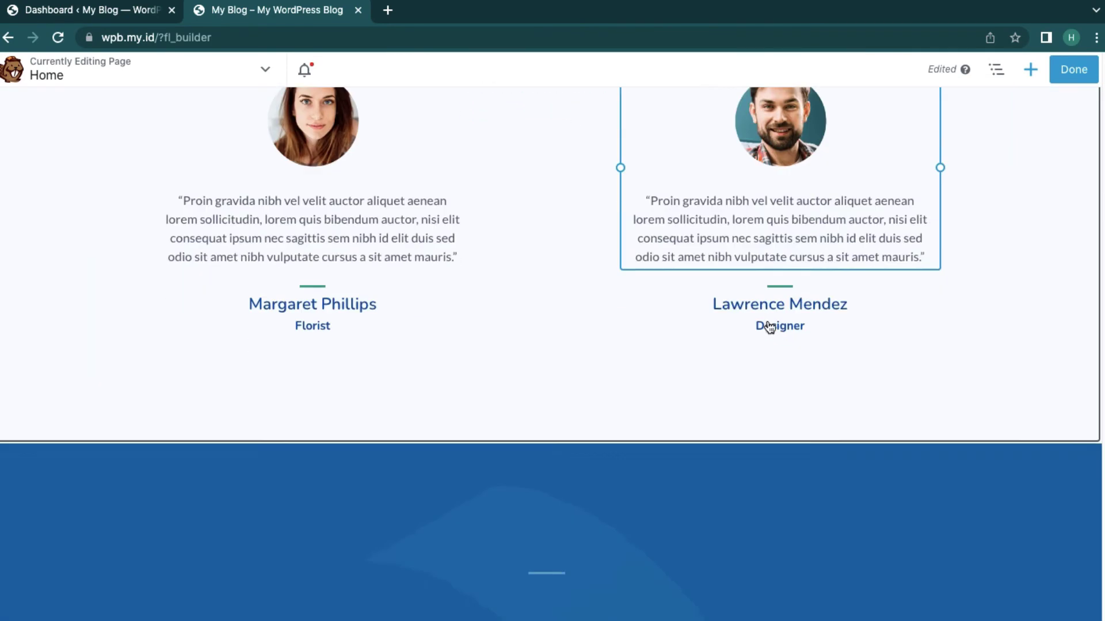
pyautogui.scroll(6, 768, 326)
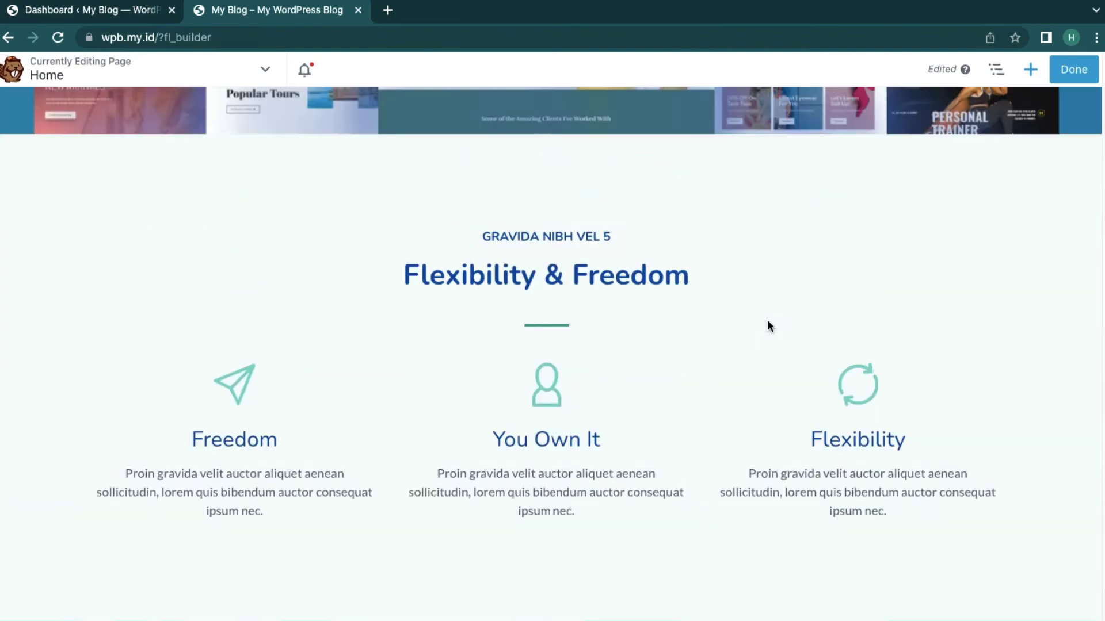
pyautogui.scroll(-1, 779, 229)
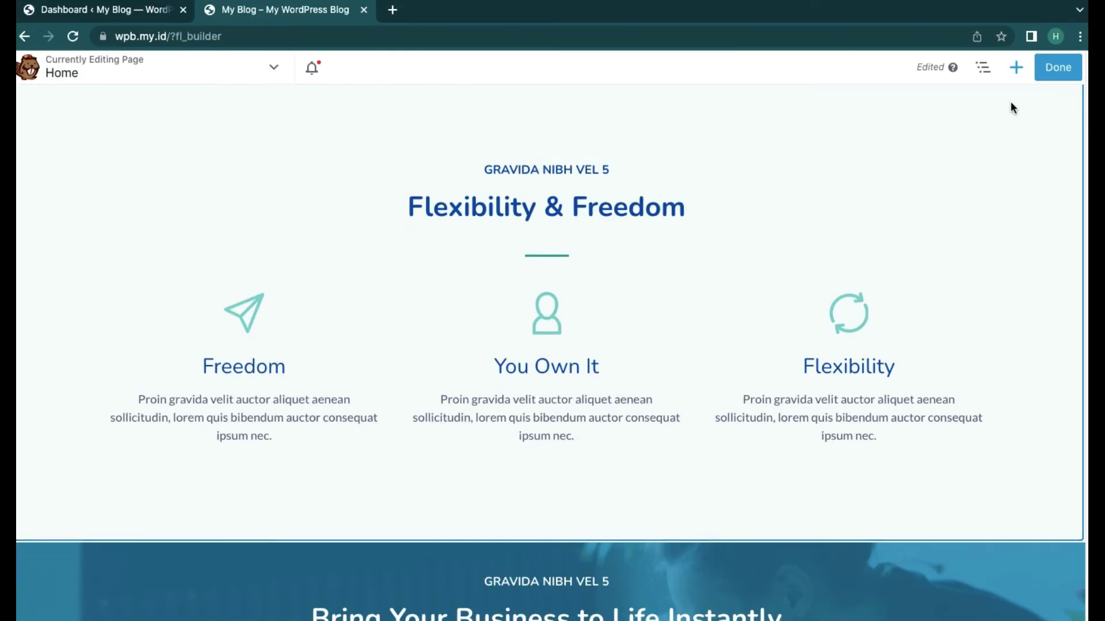
# - Finish editing the home page and publish the changes
pyautogui.click(1047, 74)
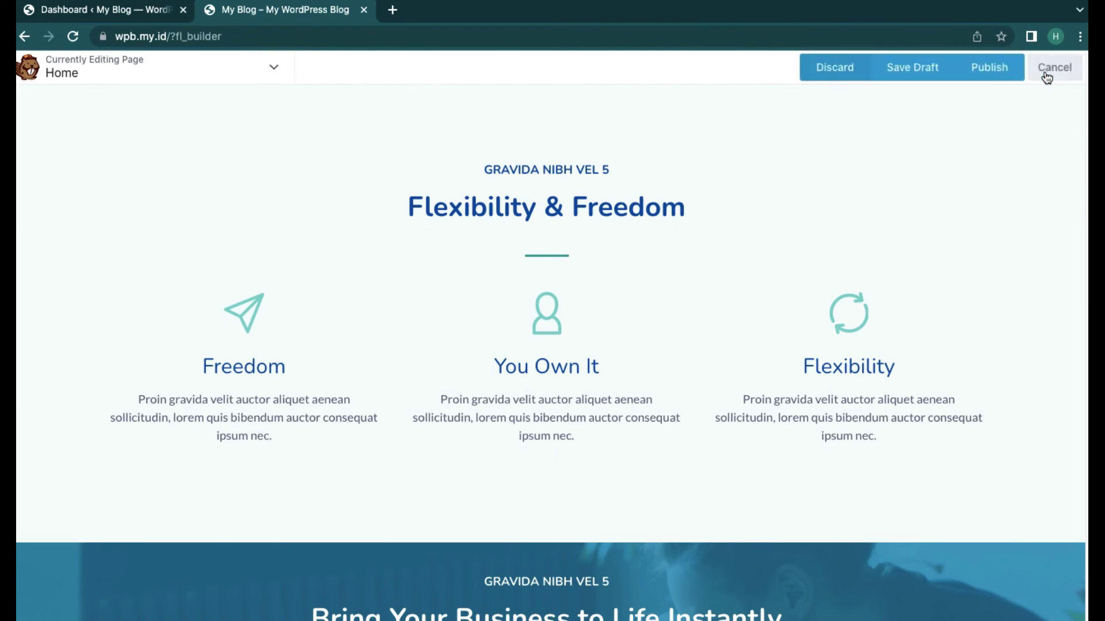
pyautogui.click(993, 71)
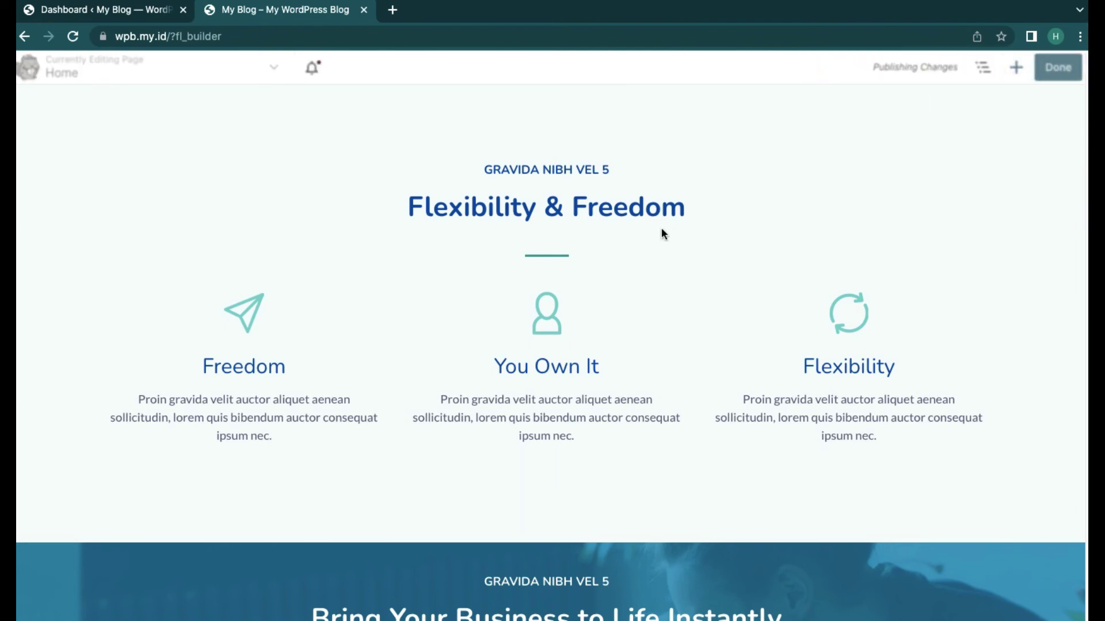
# - Examine the published home page, checking the header, the three-photo row and the website design gallery
pyautogui.scroll(-10, 661, 230)
pyautogui.scroll(2, 661, 230)
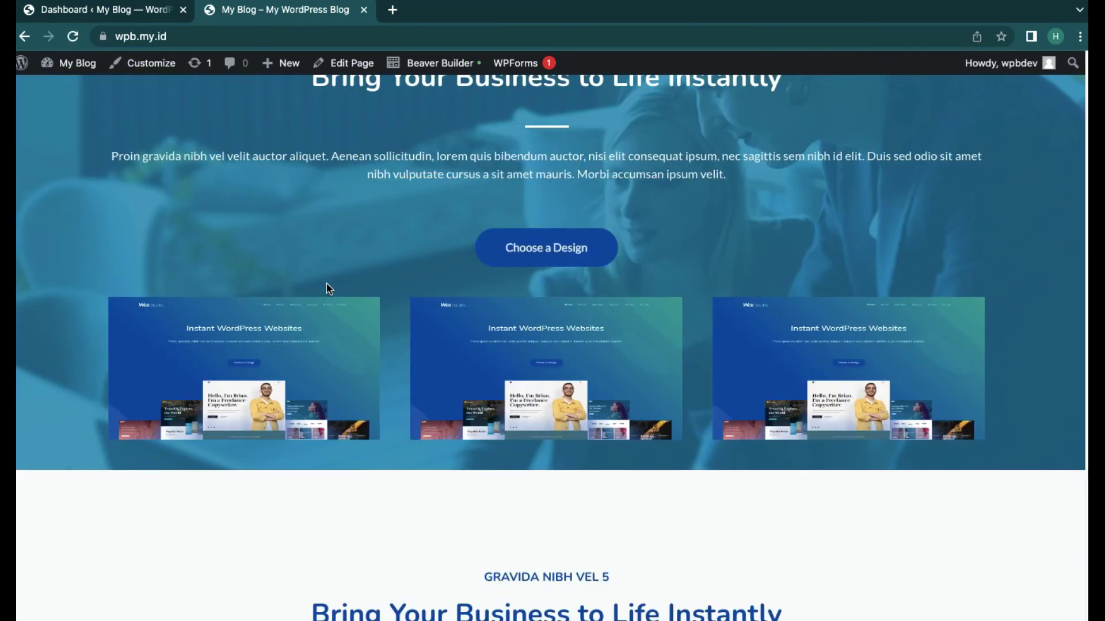
pyautogui.scroll(3, 329, 288)
pyautogui.scroll(-2, 329, 288)
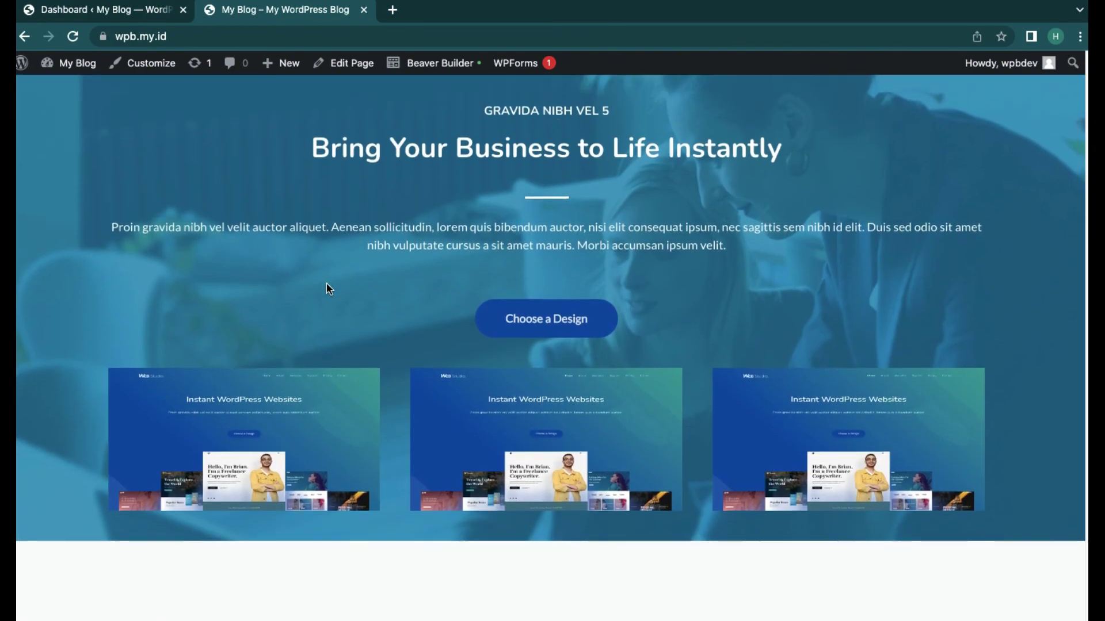
pyautogui.scroll(3, 327, 284)
pyautogui.scroll(5, 327, 284)
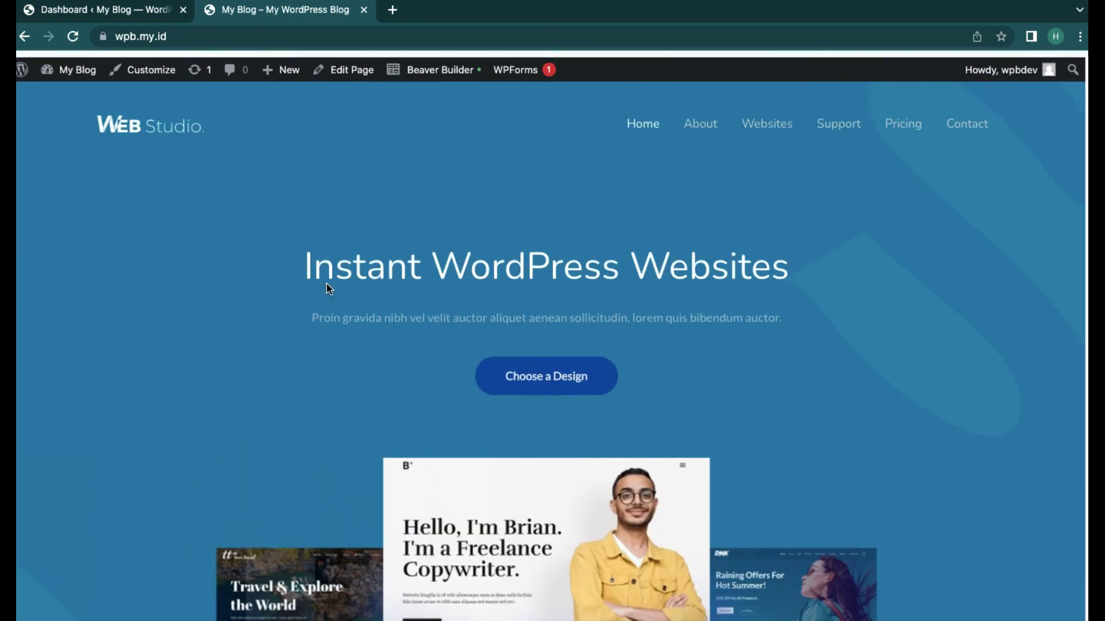
pyautogui.scroll(-4, 327, 285)
pyautogui.scroll(-10, 329, 288)
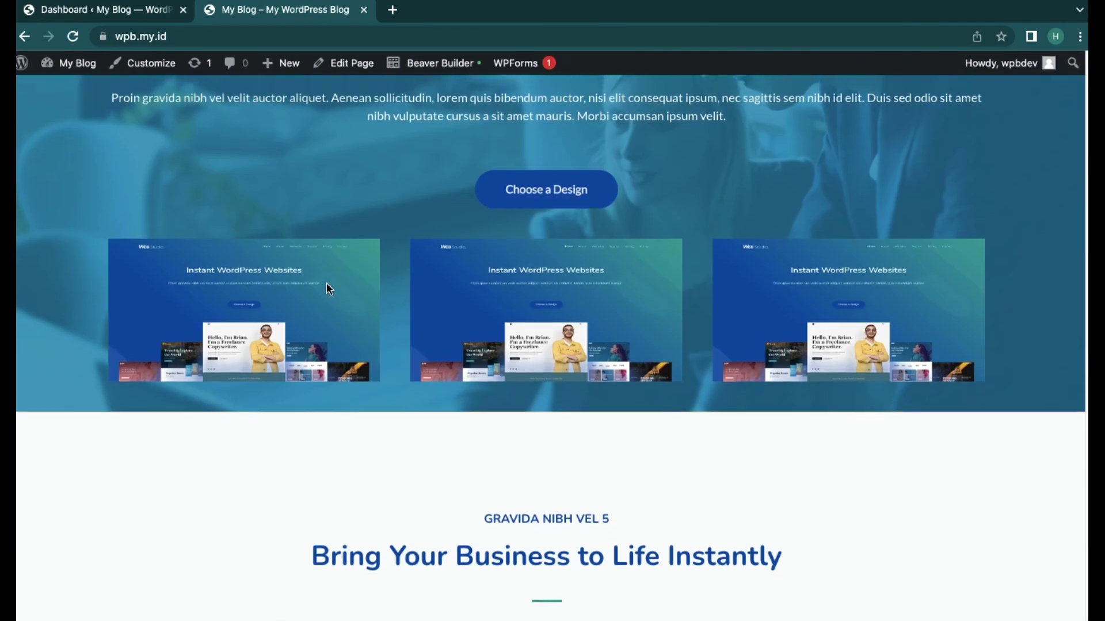
pyautogui.scroll(2, 329, 287)
pyautogui.scroll(-4, 329, 287)
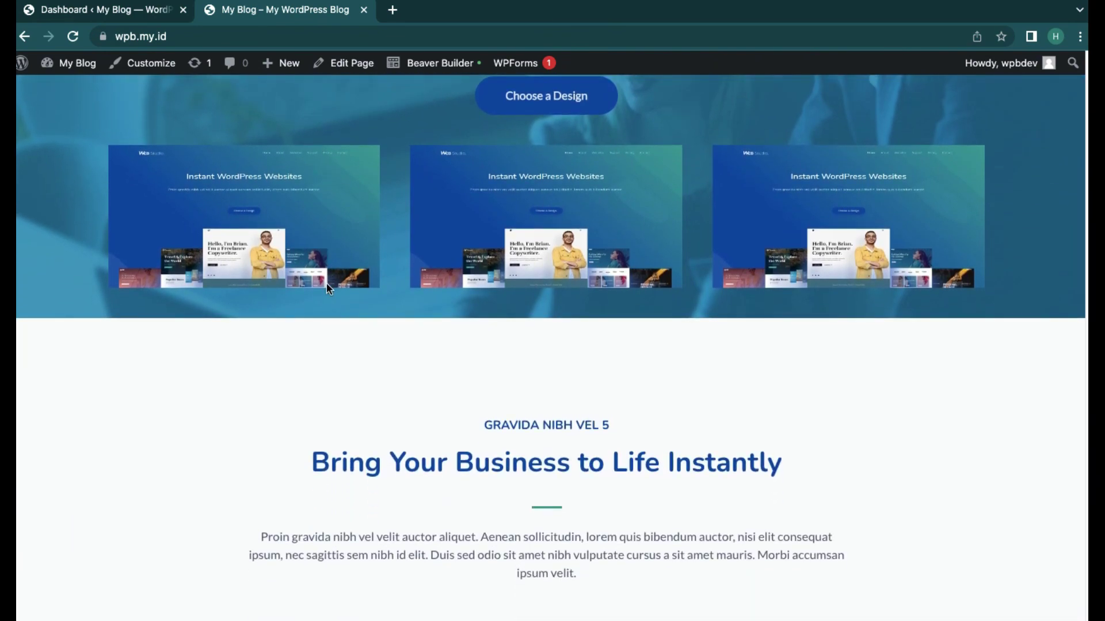
pyautogui.scroll(-10, 329, 287)
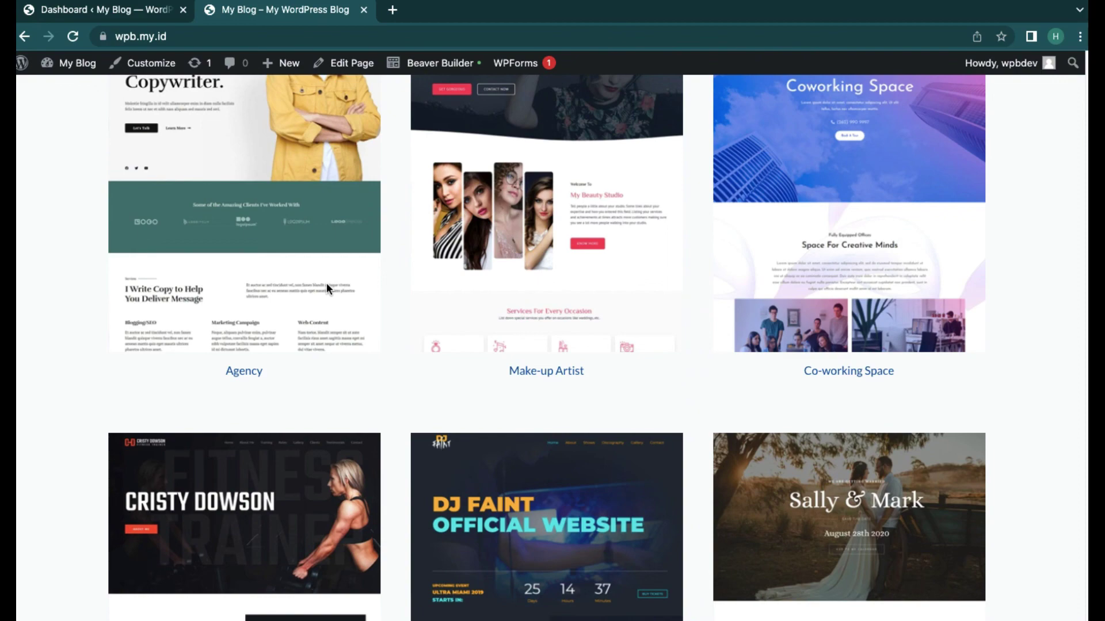
pyautogui.scroll(15, 327, 286)
pyautogui.scroll(5, 328, 288)
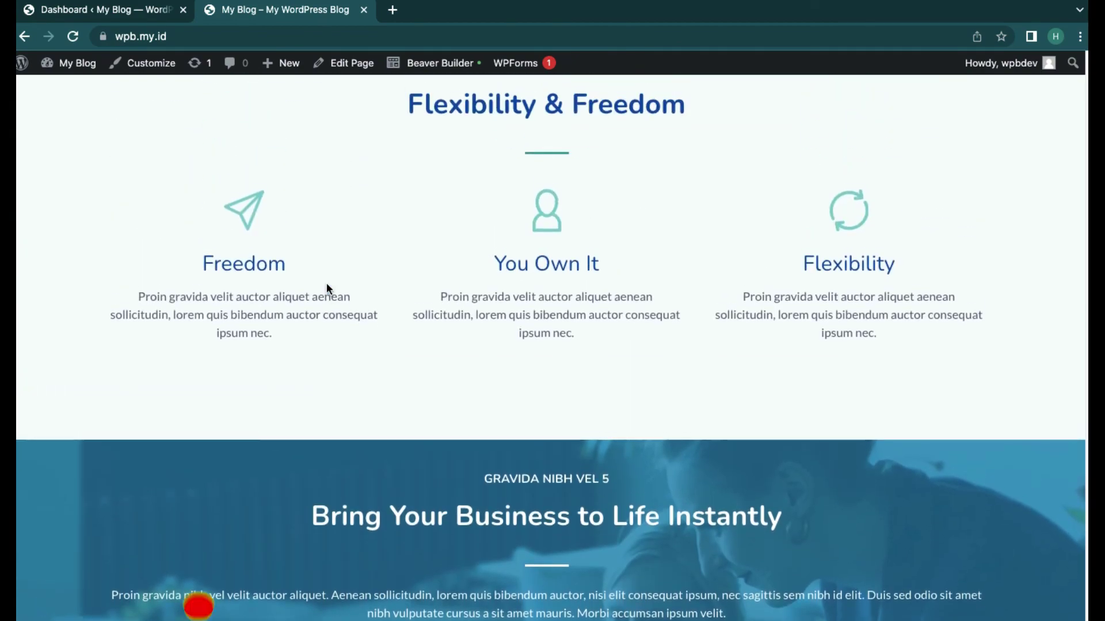